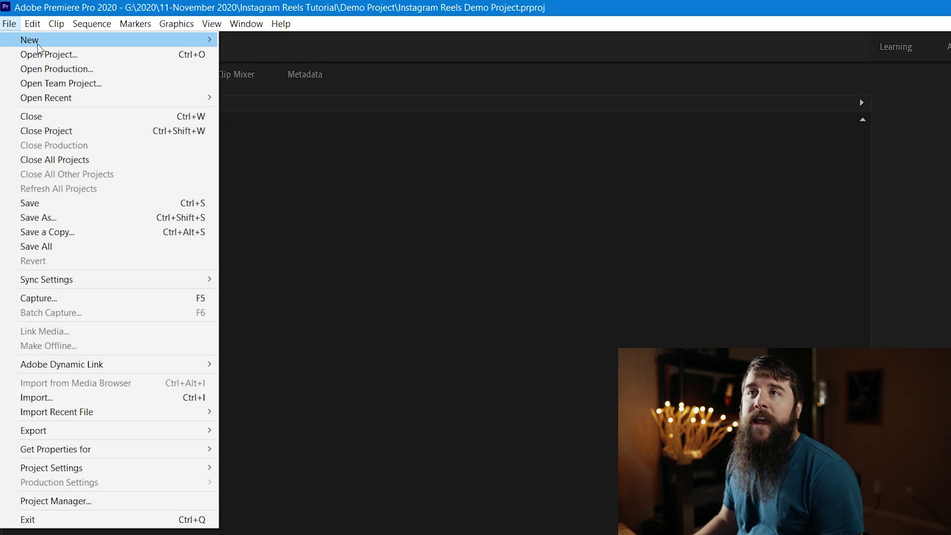
Start a new sequence from the Digital SLR > 1080p > DSLR 1080p30 preset (1920x1080, 29.97 fps)
{"action": "mouse_move", "coordinate": [39, 47]}
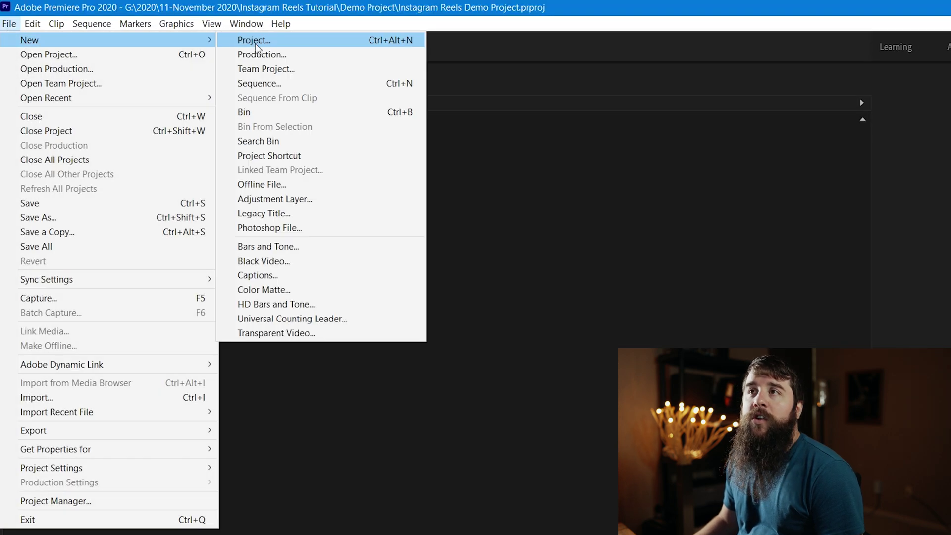
{"action": "left_click", "coordinate": [272, 84]}
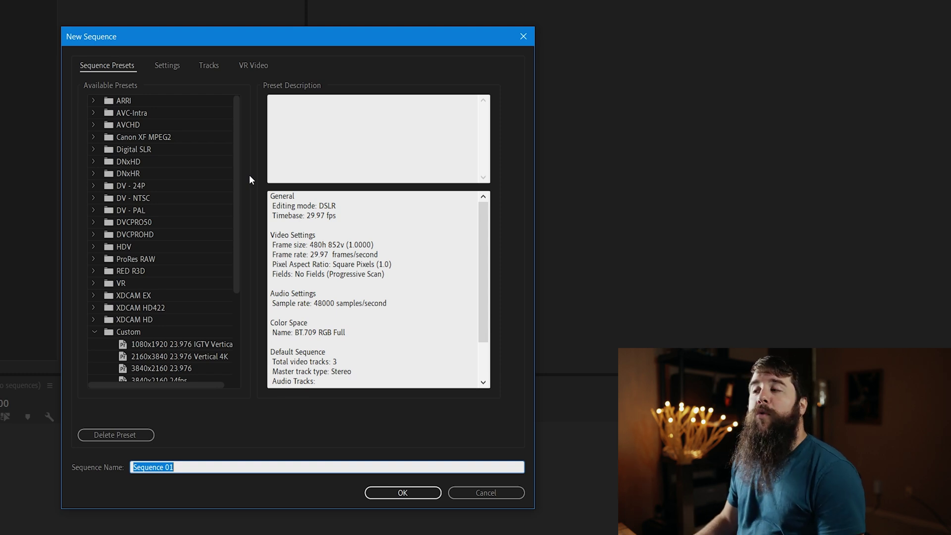
{"action": "left_click", "coordinate": [92, 148]}
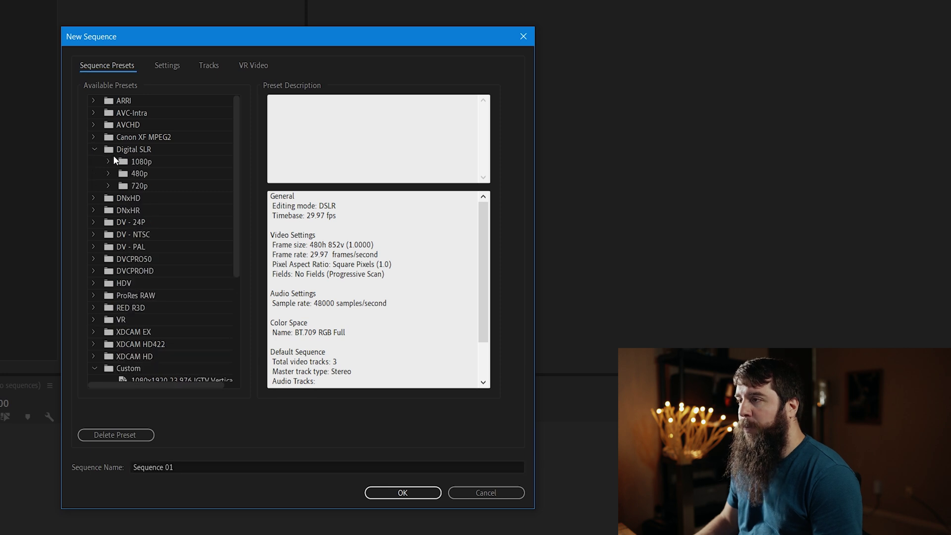
{"action": "left_click", "coordinate": [108, 161]}
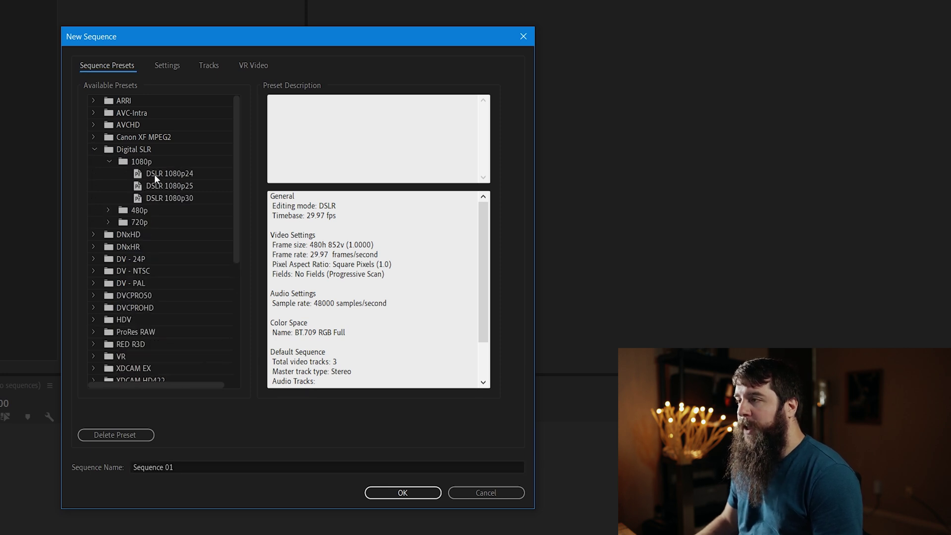
{"action": "left_click", "coordinate": [154, 199]}
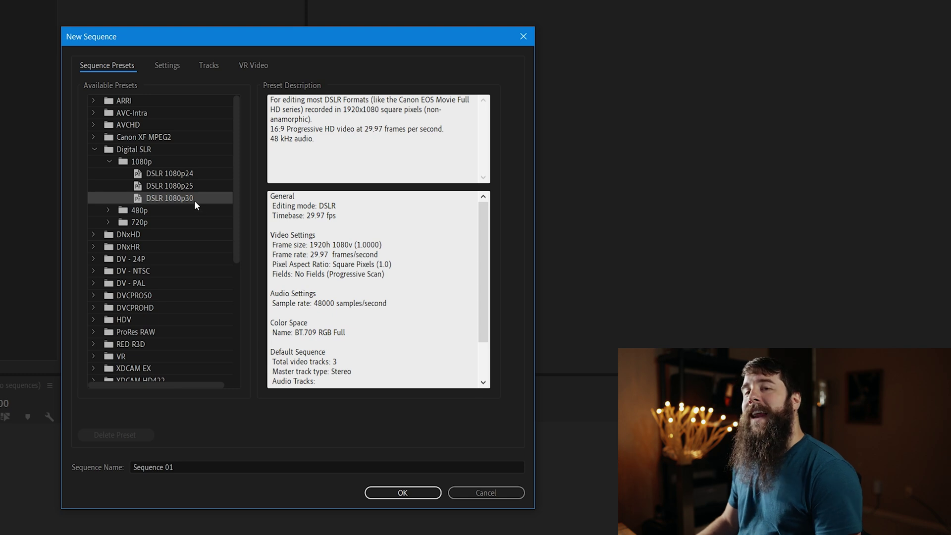
Change the sequence frame size from 1920x1080 to 640 wide by 1136 tall
{"action": "left_click", "coordinate": [169, 69]}
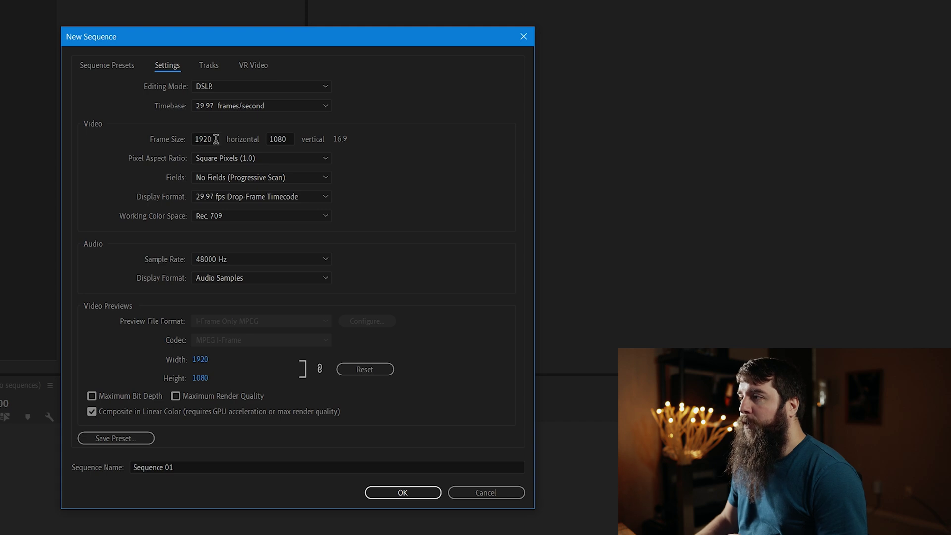
{"action": "left_click_drag", "start_coordinate": [212, 140], "coordinate": [161, 146]}
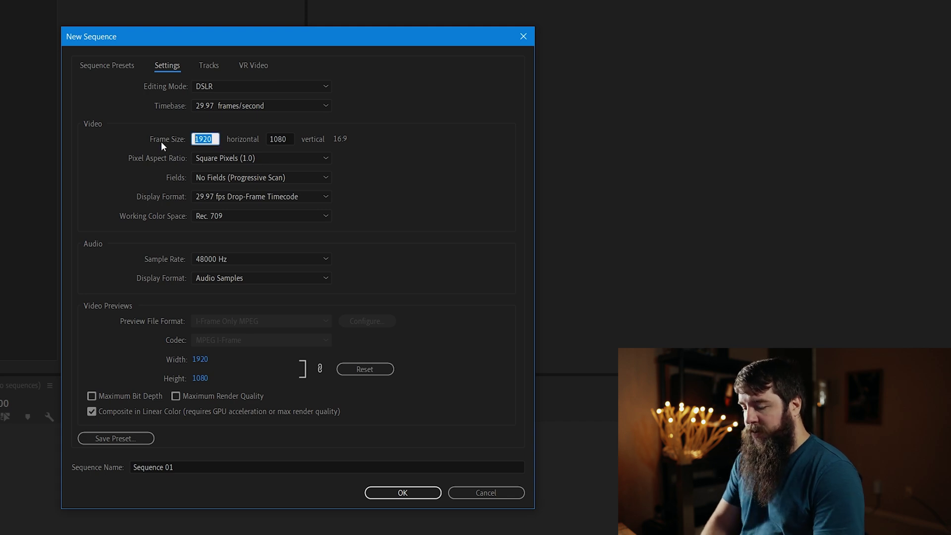
{"action": "type", "text": "640"}
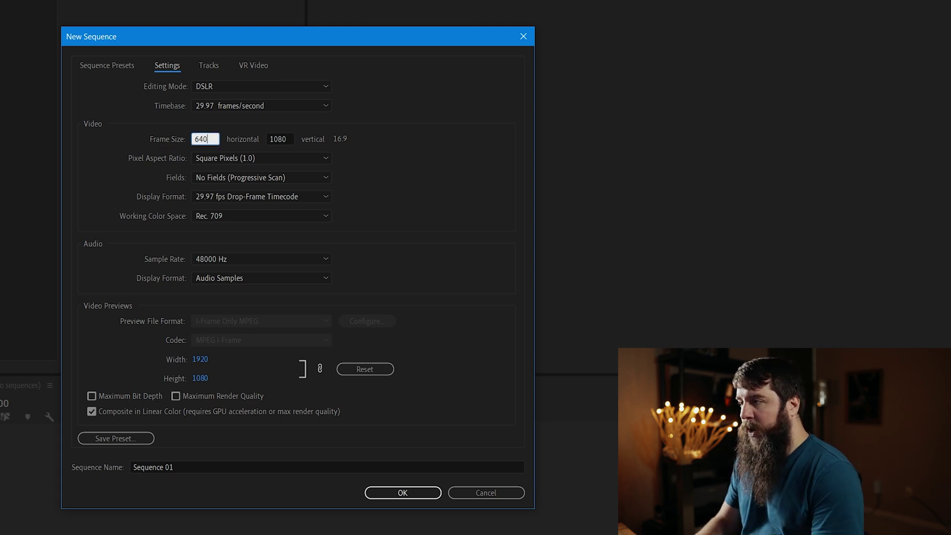
{"action": "left_click", "coordinate": [291, 138]}
{"action": "type", "text": "1136"}
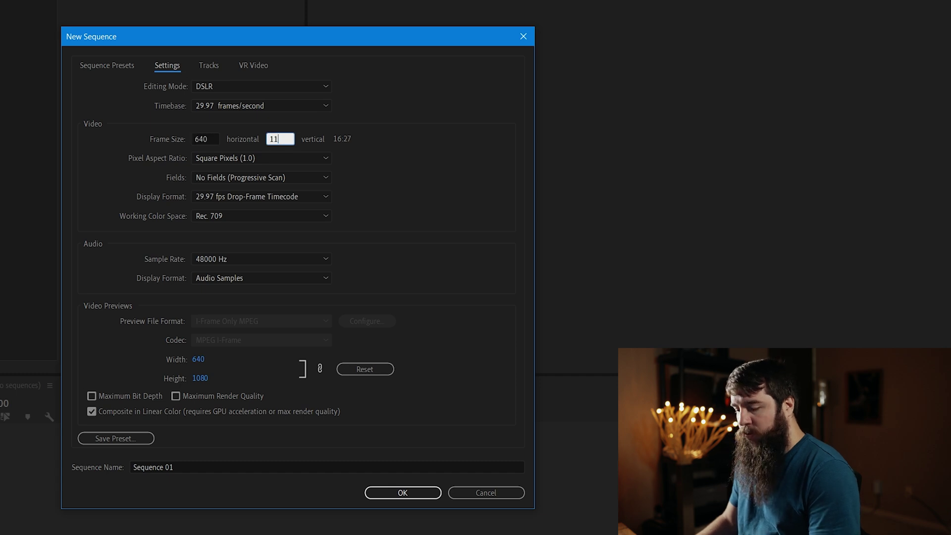
{"action": "left_click", "coordinate": [416, 154]}
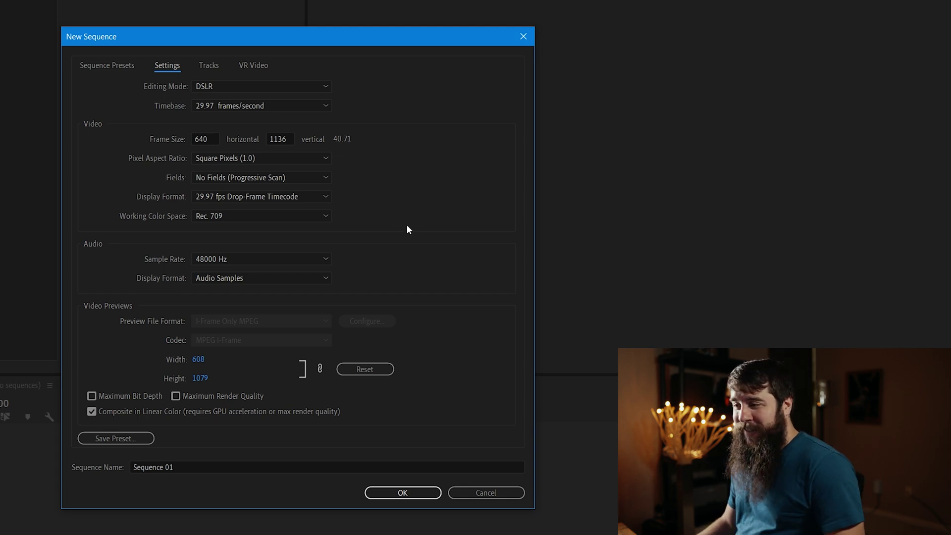
Save the sequence settings as the preset 'IG Reels 640x1136 29.97fps'
{"action": "left_click", "coordinate": [142, 439]}
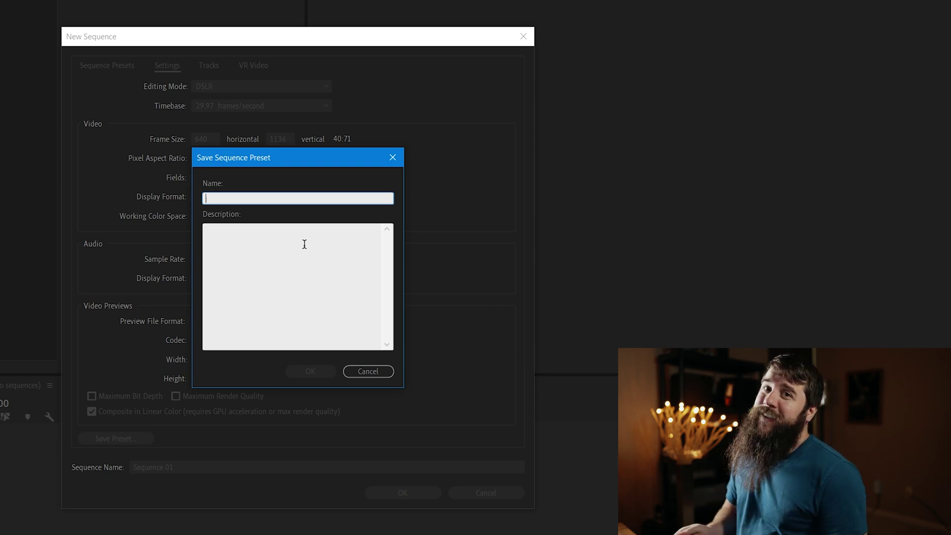
{"action": "type", "text": "IG "}
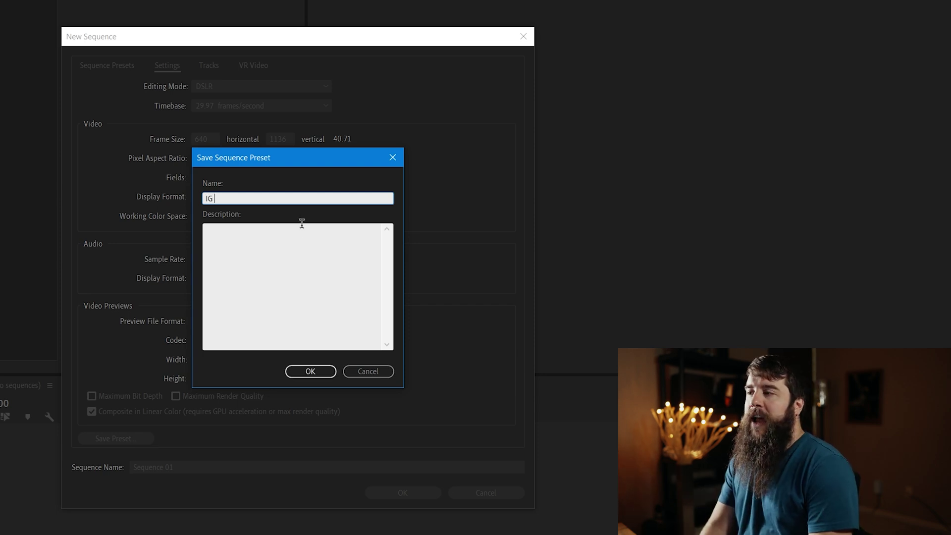
{"action": "type", "text": "Reels 640"}
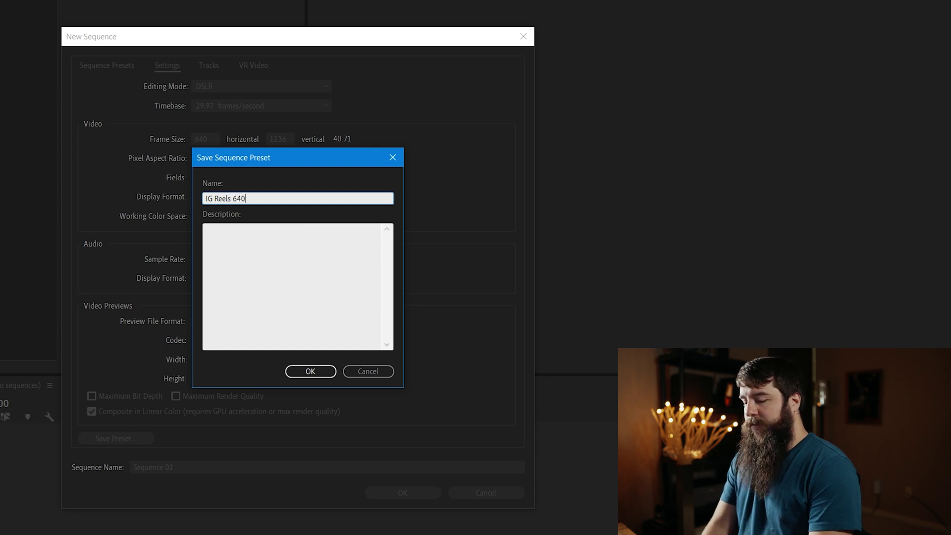
{"action": "type", "text": "x1136"}
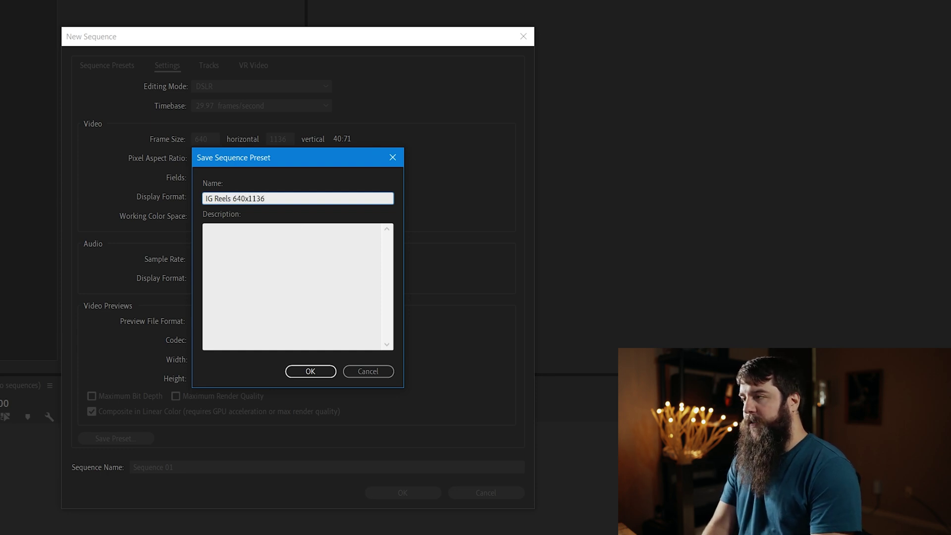
{"action": "type", "text": " 29.97fps"}
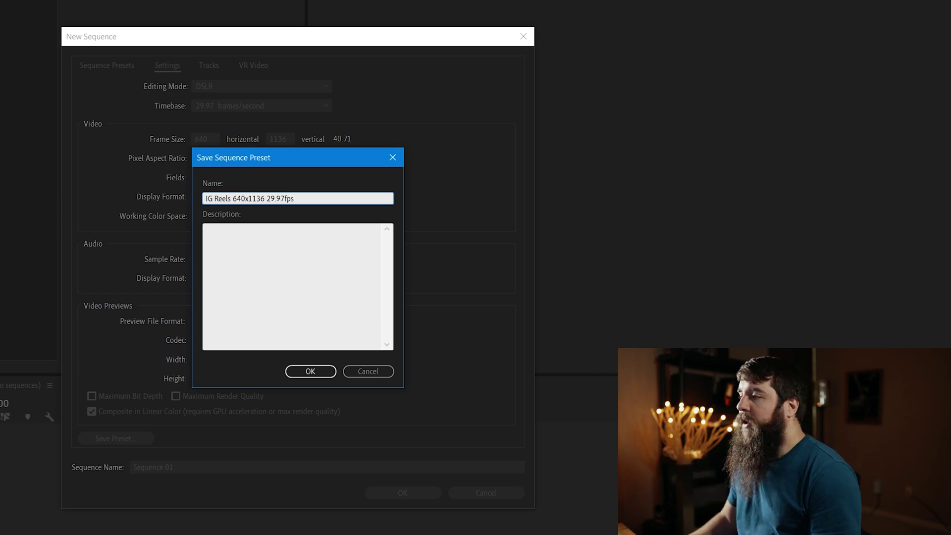
{"action": "left_click", "coordinate": [324, 375]}
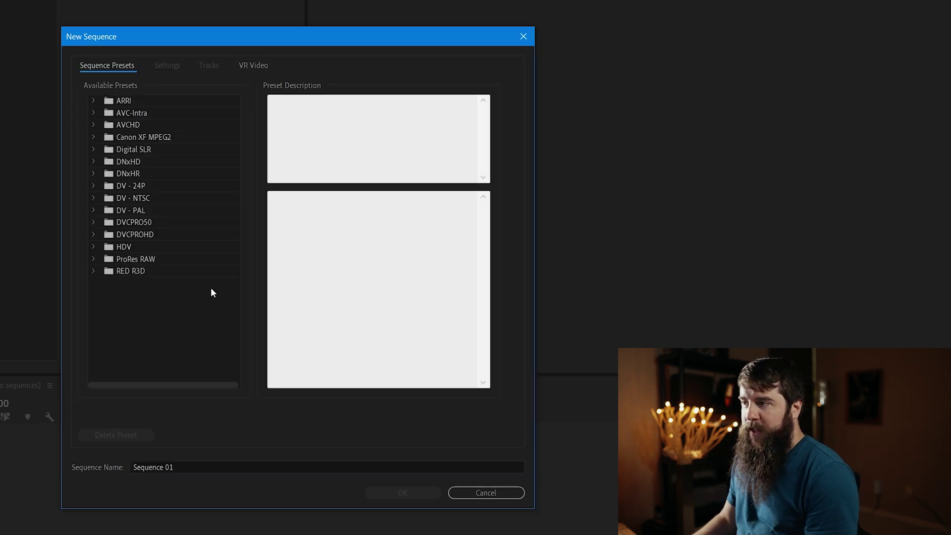
Rename the sequence from Sequence 01 to 'IG Reel' and create it
{"action": "left_click_drag", "start_coordinate": [236, 126], "coordinate": [237, 232]}
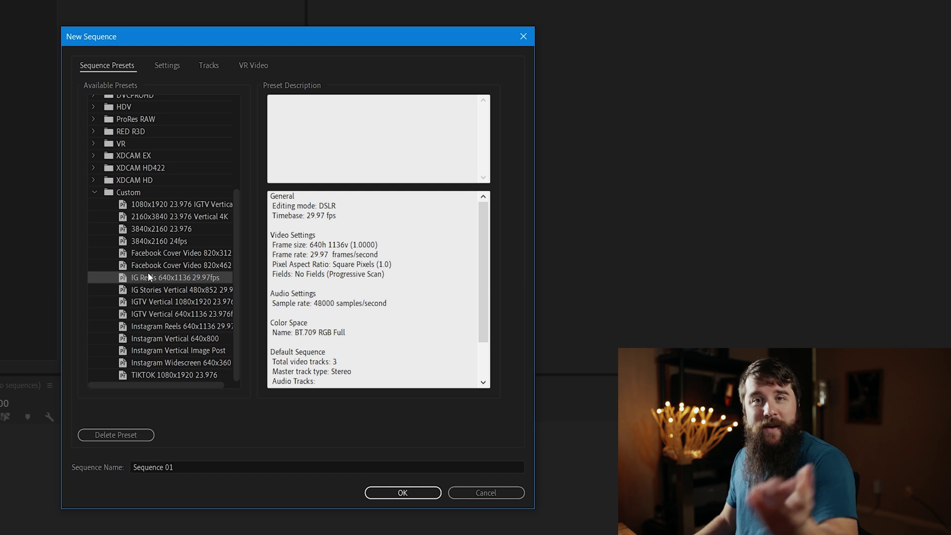
{"action": "left_click", "coordinate": [137, 468]}
{"action": "key", "text": "BackSpace"}
{"action": "type", "text": "IG Reel"}
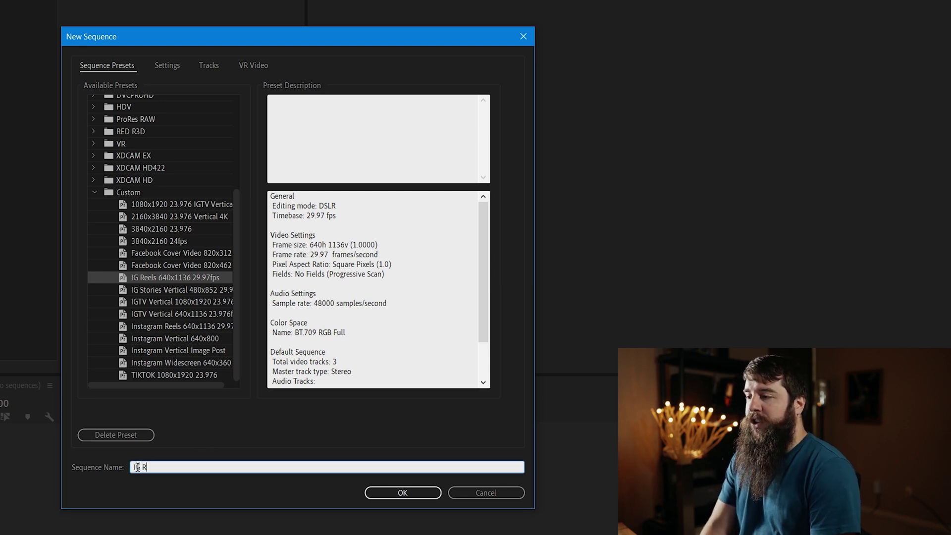
{"action": "left_click", "coordinate": [404, 492]}
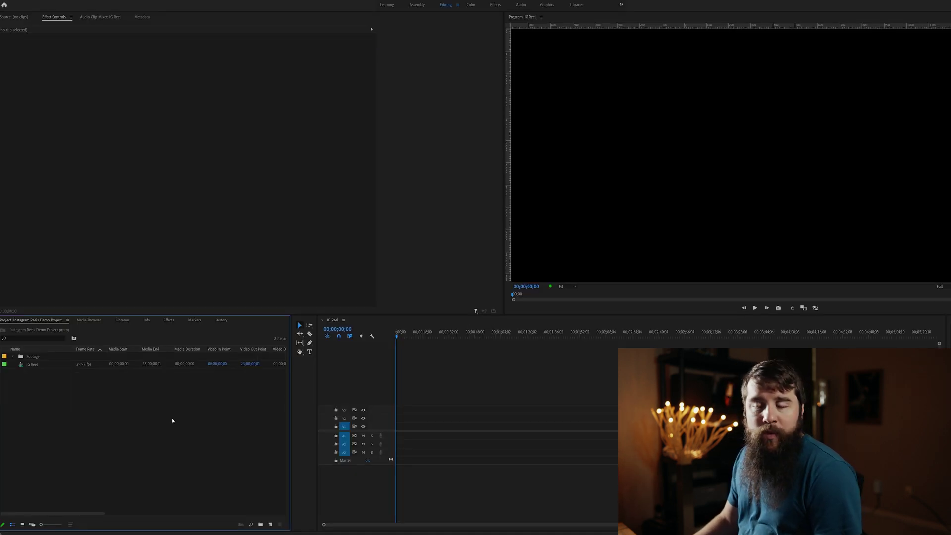
{"action": "left_click", "coordinate": [13, 356]}
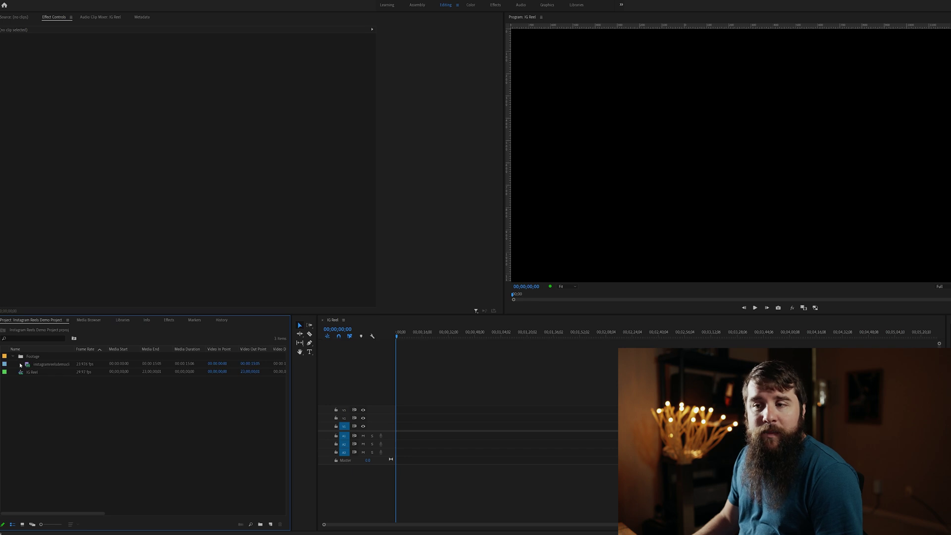
{"action": "left_click", "coordinate": [32, 365]}
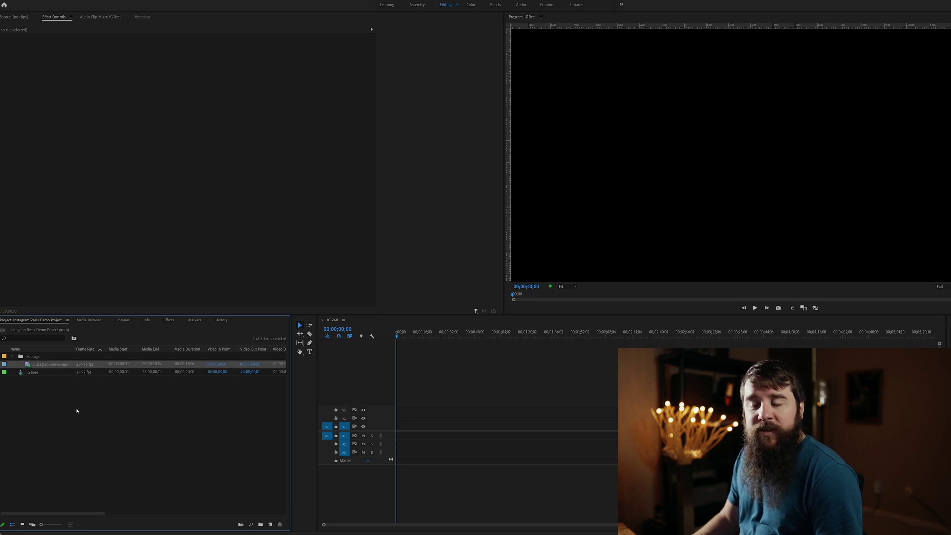
{"action": "left_click_drag", "start_coordinate": [85, 513], "coordinate": [181, 513]}
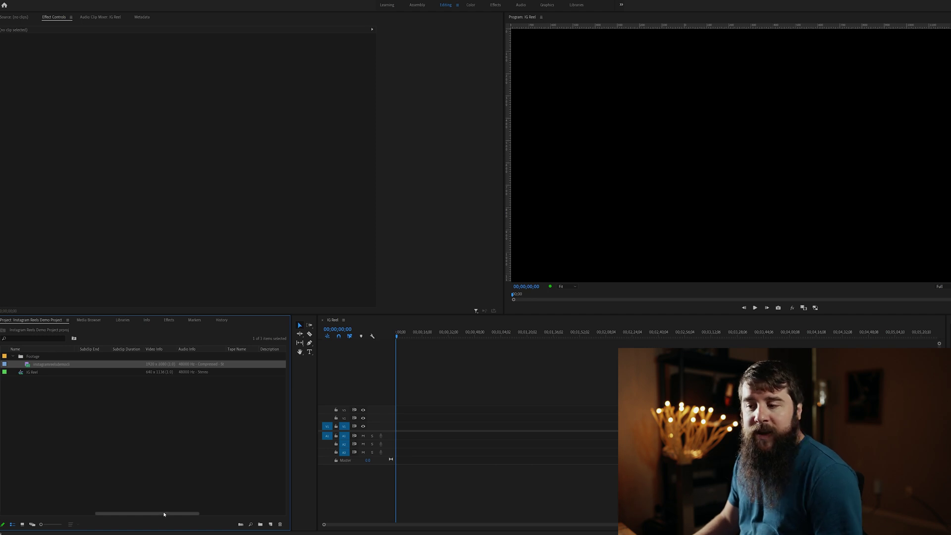
{"action": "left_click_drag", "start_coordinate": [165, 513], "coordinate": [57, 513]}
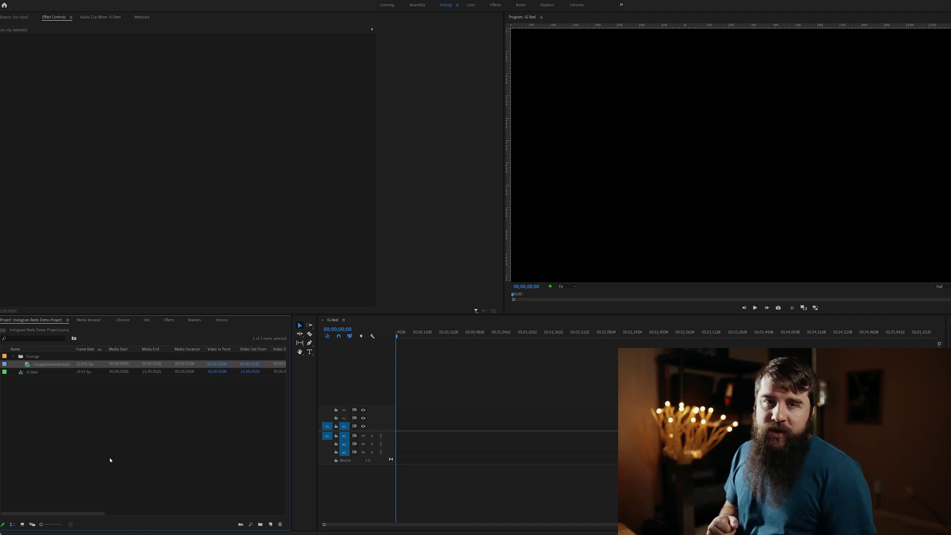
{"action": "left_click_drag", "start_coordinate": [27, 365], "coordinate": [403, 430]}
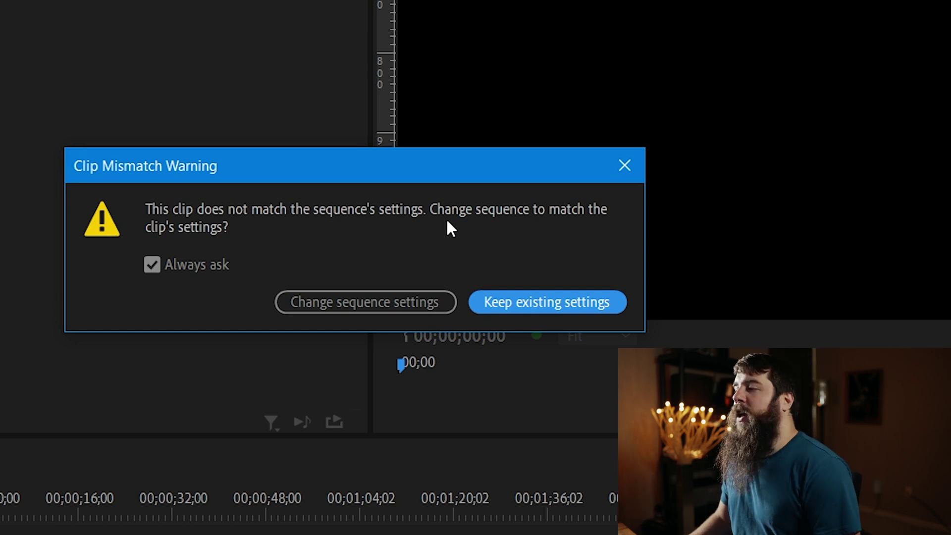
Keep the sequence's existing settings for the demo clip and select the clip on the timeline
{"action": "left_click", "coordinate": [563, 311]}
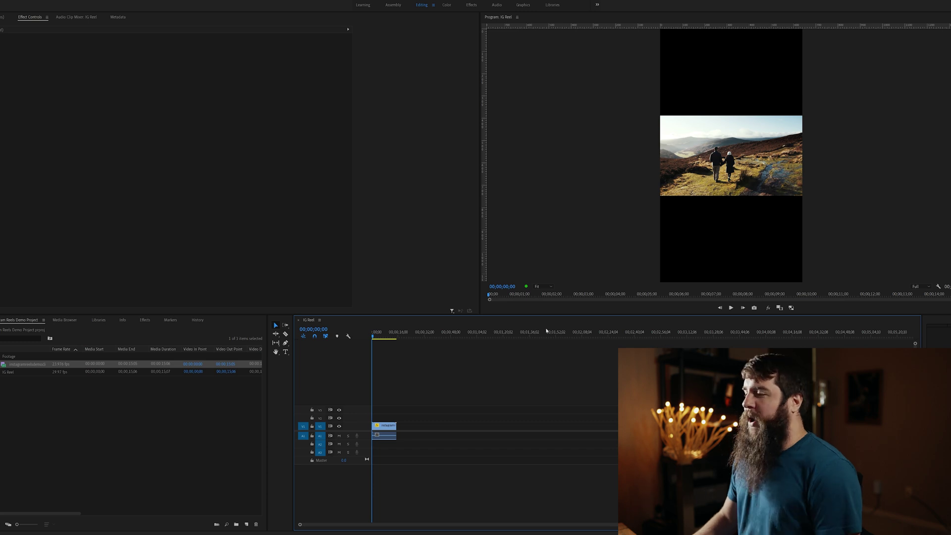
{"action": "left_click", "coordinate": [383, 427]}
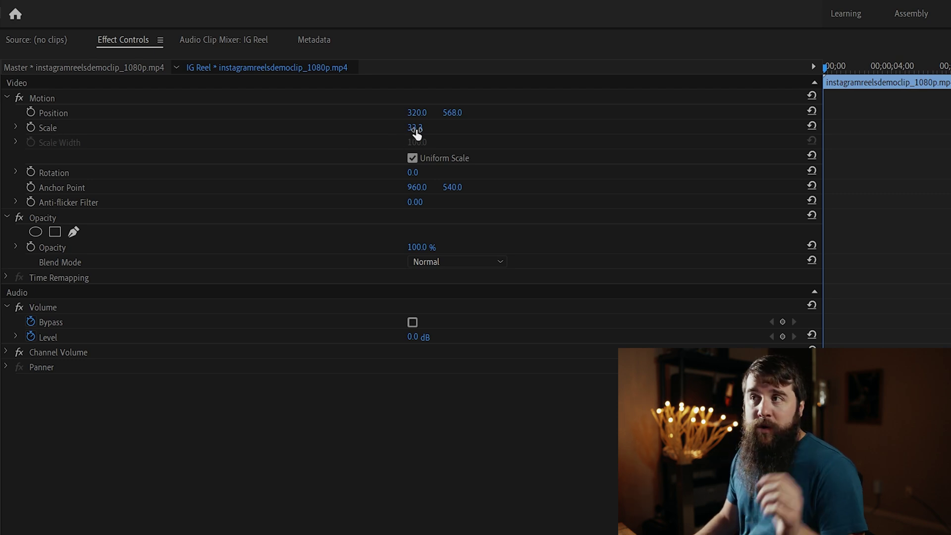
Scale the clip up to fill the vertical frame and shift Position X from 320 to 358
{"action": "left_click_drag", "start_coordinate": [416, 130], "coordinate": [510, 129]}
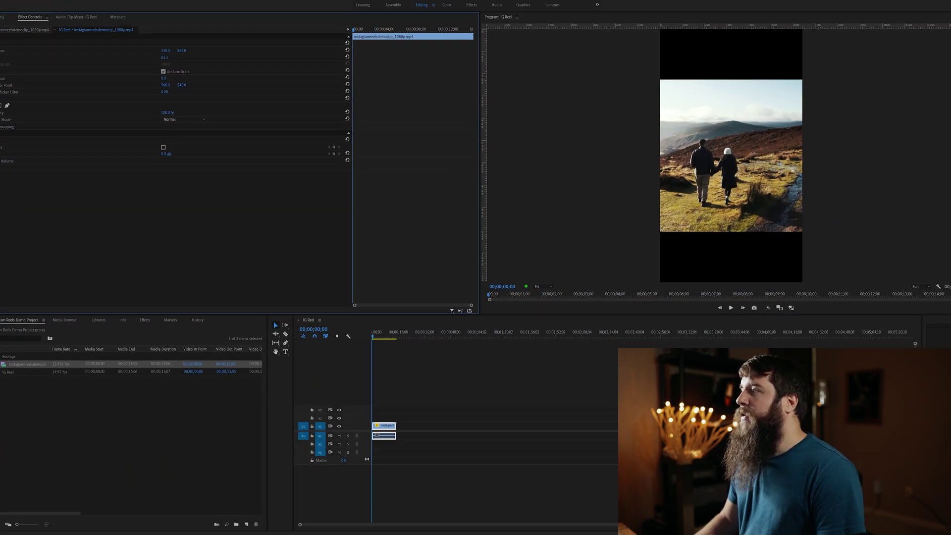
{"action": "left_click_drag", "start_coordinate": [164, 57], "coordinate": [260, 88]}
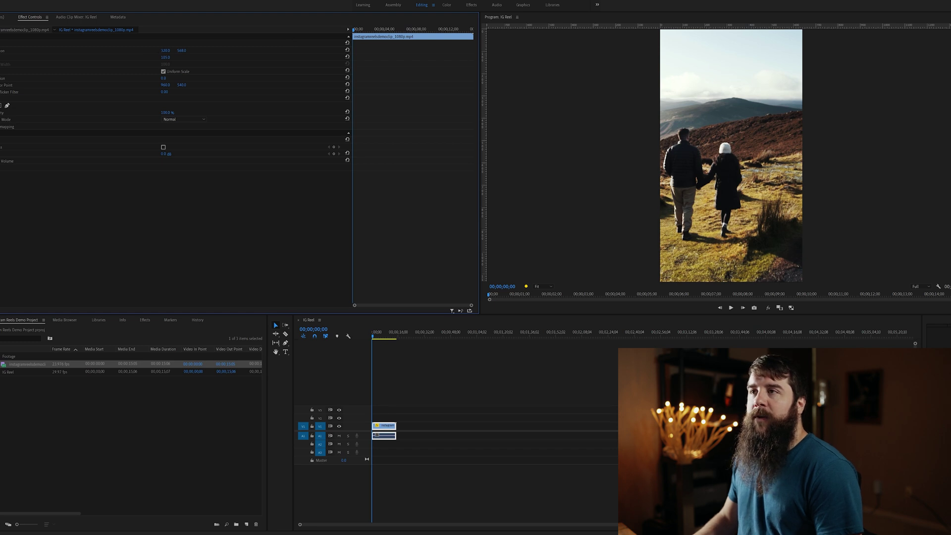
{"action": "left_click_drag", "start_coordinate": [165, 51], "coordinate": [177, 51]}
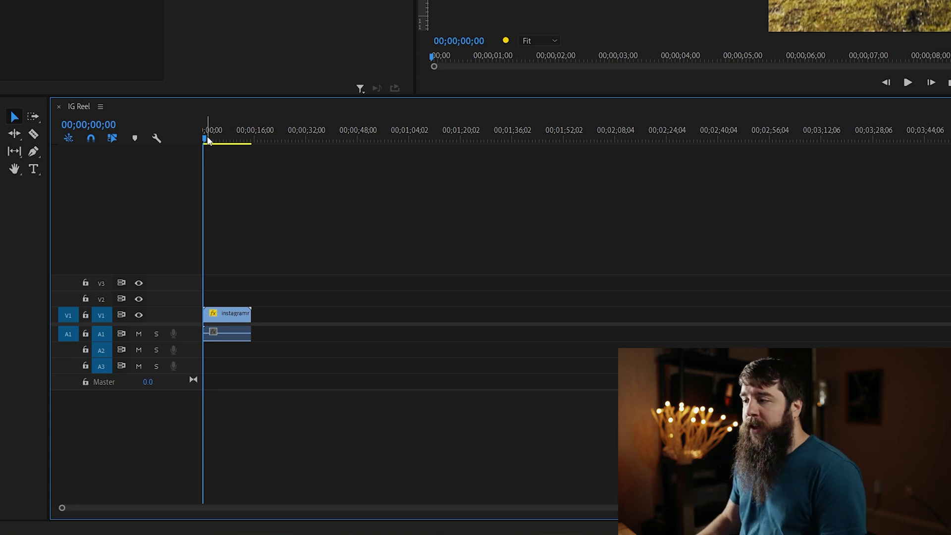
Mark an in point at 00;00;00;00 and an out point at the clip's end
{"action": "left_click_drag", "start_coordinate": [208, 141], "coordinate": [236, 141]}
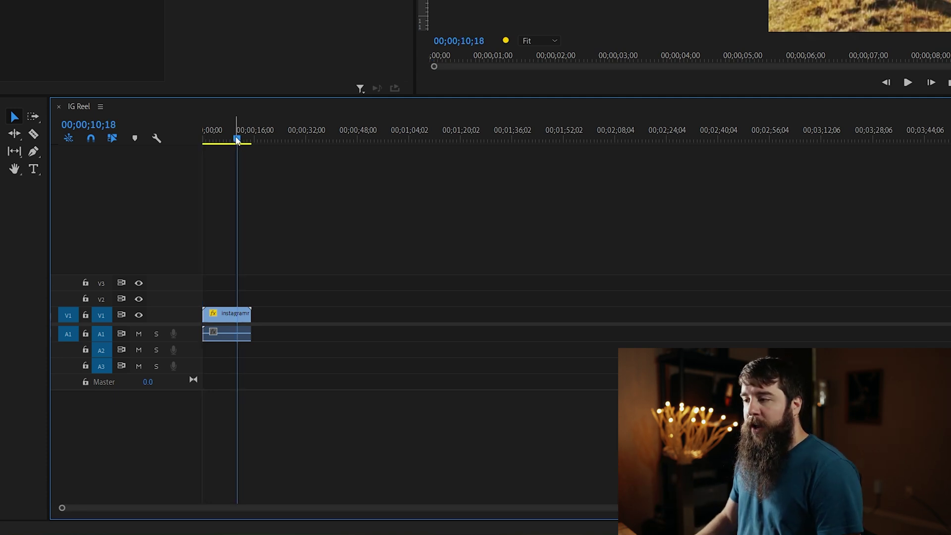
{"action": "left_click_drag", "start_coordinate": [238, 142], "coordinate": [195, 141]}
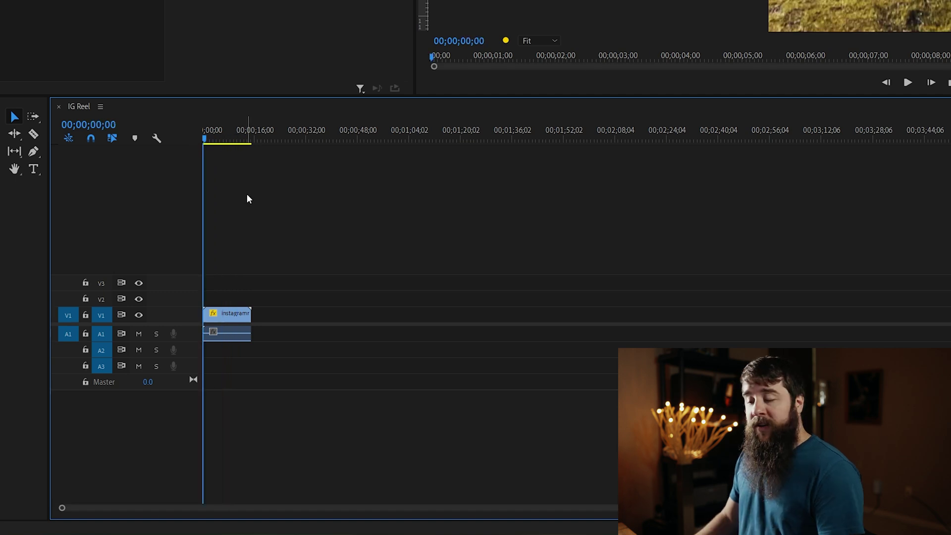
{"action": "key", "text": "ctrl+a"}
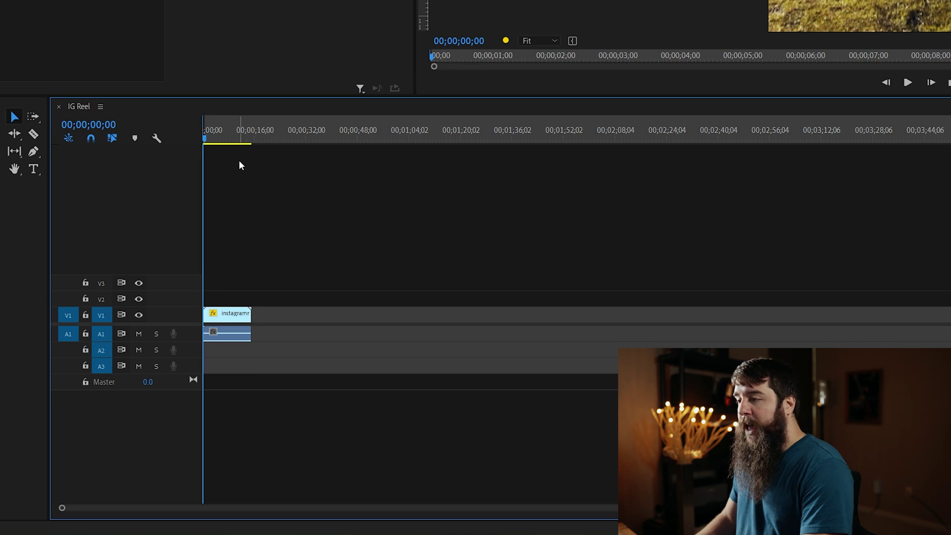
{"action": "left_click_drag", "start_coordinate": [232, 140], "coordinate": [252, 136]}
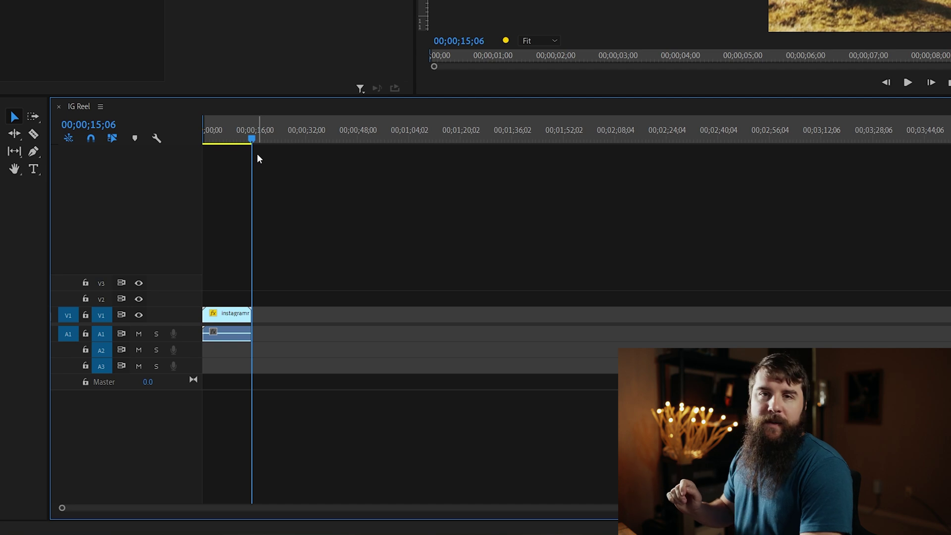
{"action": "key", "text": "o"}
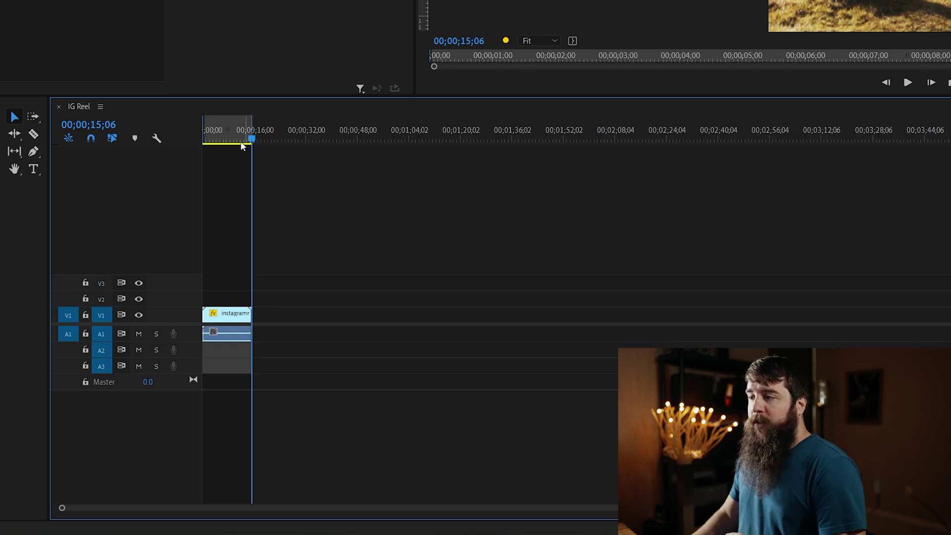
{"action": "left_click_drag", "start_coordinate": [240, 141], "coordinate": [224, 137]}
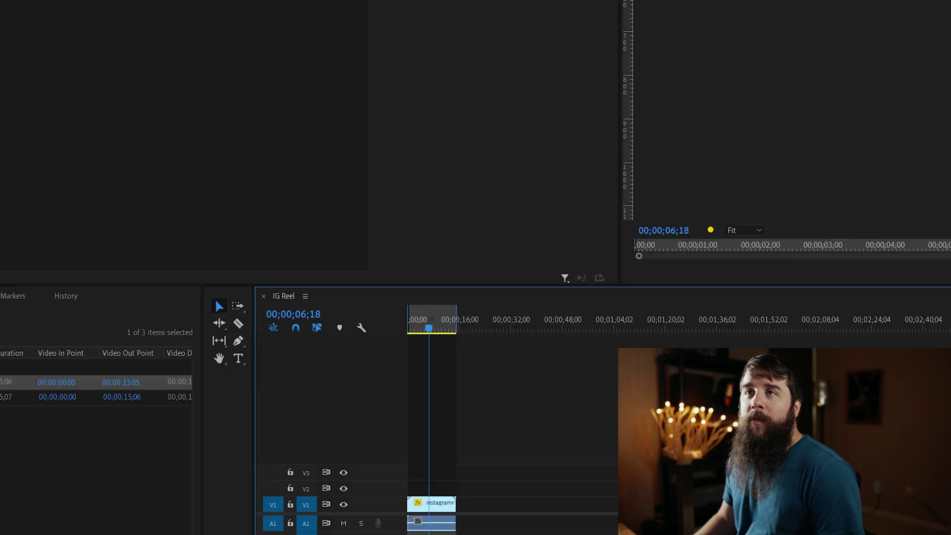
{"action": "key", "text": "alt+f"}
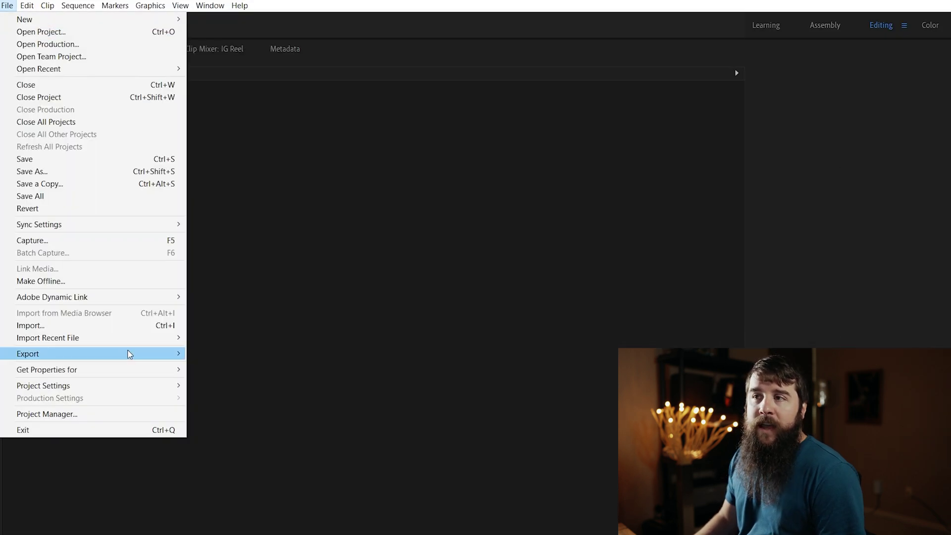
Open Export Media settings, keeping H.264 format and the Match Source - High bitrate preset
{"action": "mouse_move", "coordinate": [129, 354]}
{"action": "left_click", "coordinate": [207, 353]}
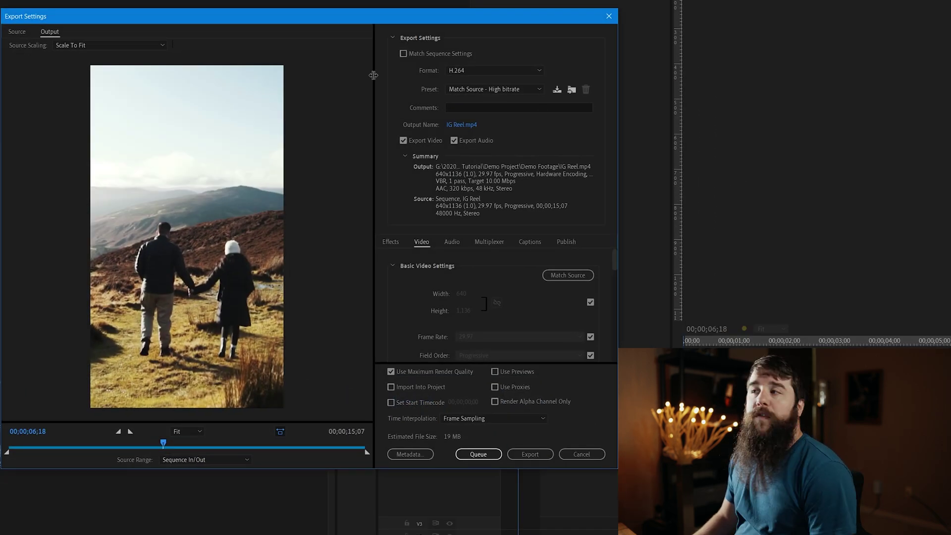
{"action": "left_click", "coordinate": [539, 70]}
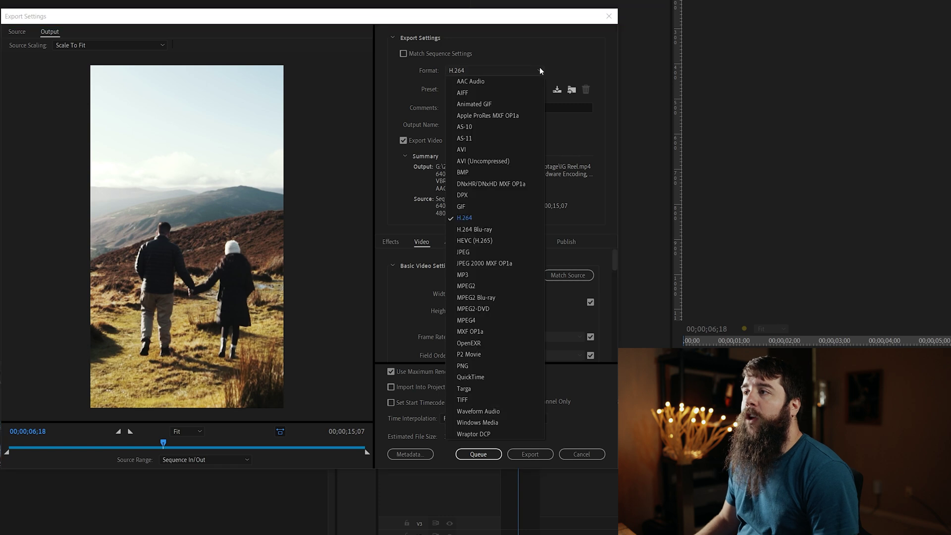
{"action": "left_click", "coordinate": [587, 43]}
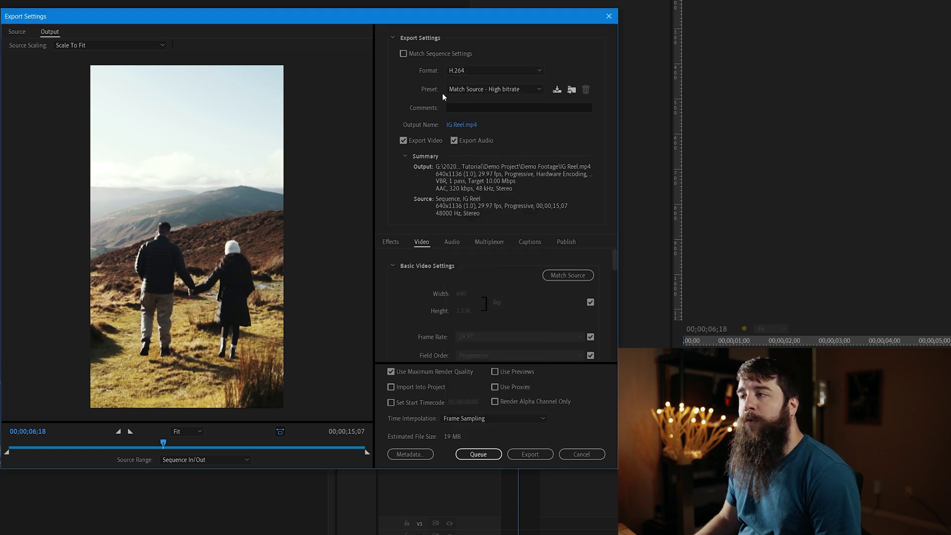
{"action": "left_click", "coordinate": [538, 90]}
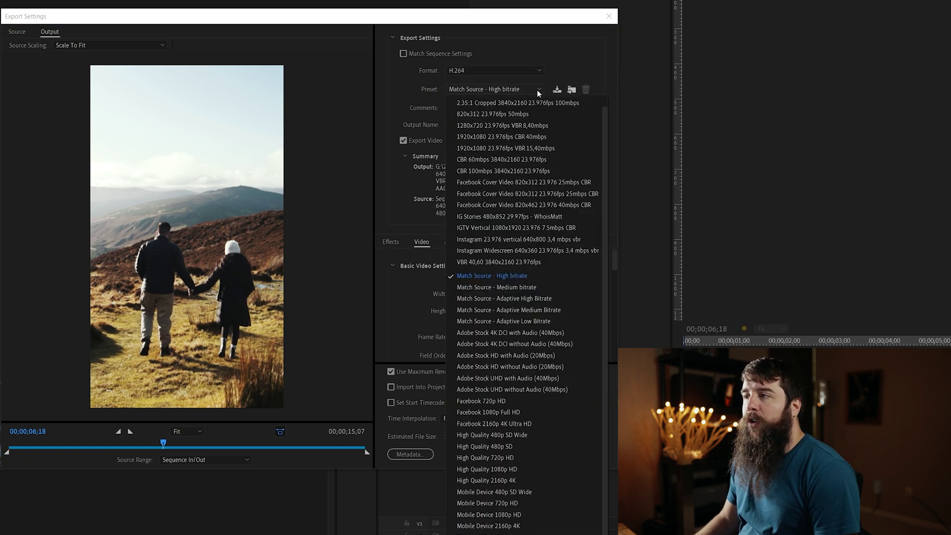
{"action": "left_click", "coordinate": [499, 276]}
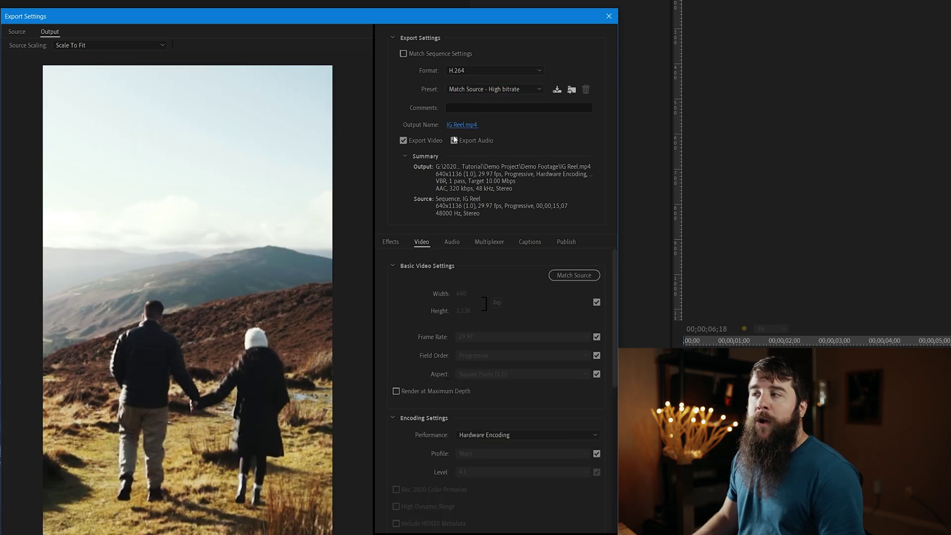
{"action": "left_click", "coordinate": [467, 127]}
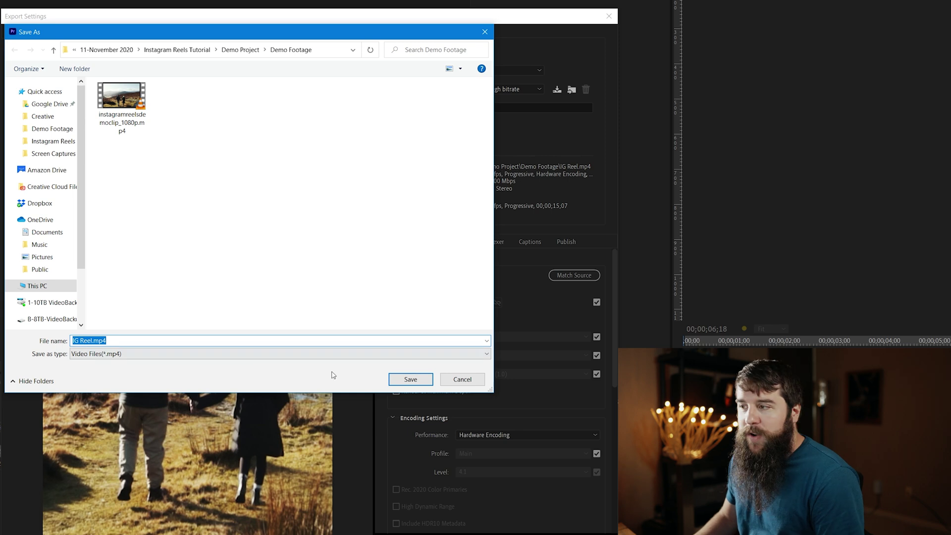
Save the export output as IG Reel.mp4 in the Demo Footage folder
{"action": "left_click", "coordinate": [392, 380]}
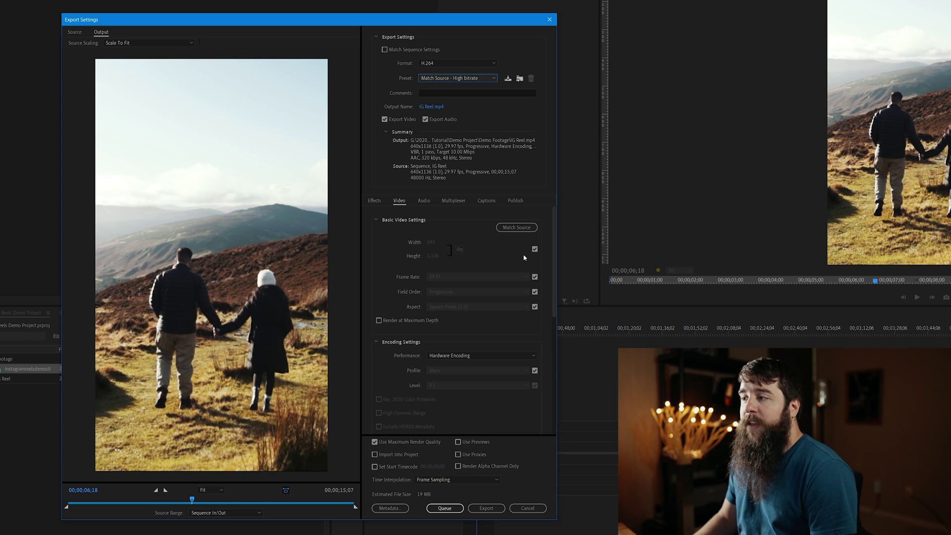
Toggle the width/height link and frame rate match, keeping the source frame rate
{"action": "left_click", "coordinate": [535, 249]}
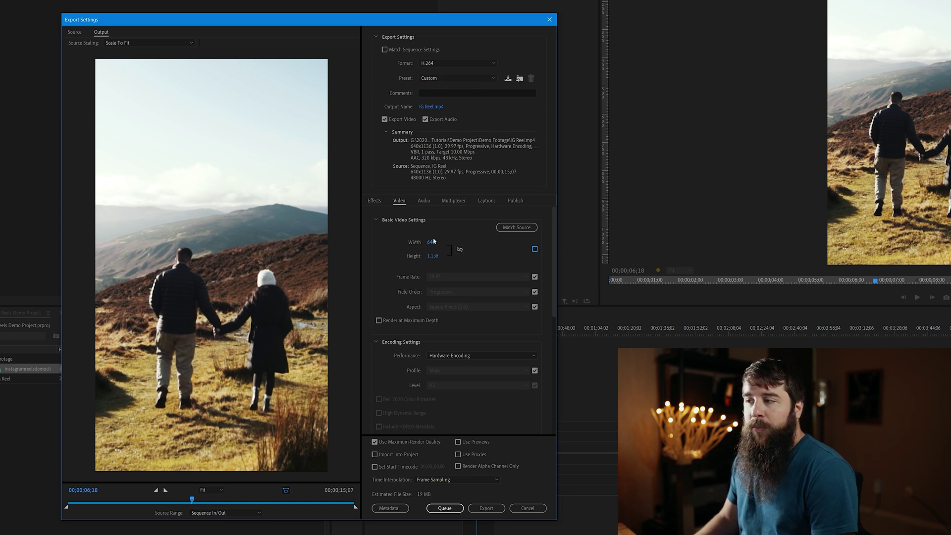
{"action": "left_click", "coordinate": [462, 248]}
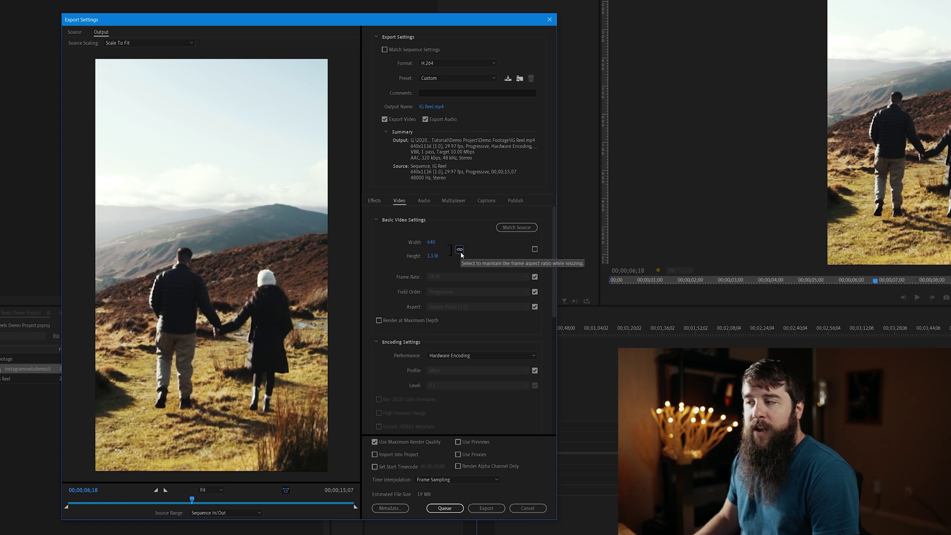
{"action": "left_click", "coordinate": [461, 251]}
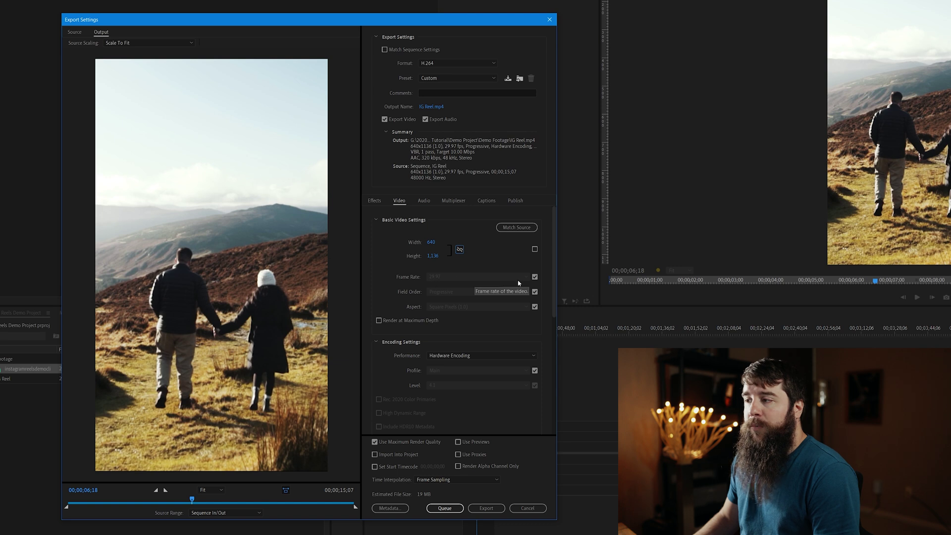
{"action": "left_click", "coordinate": [535, 277]}
{"action": "left_click", "coordinate": [535, 277]}
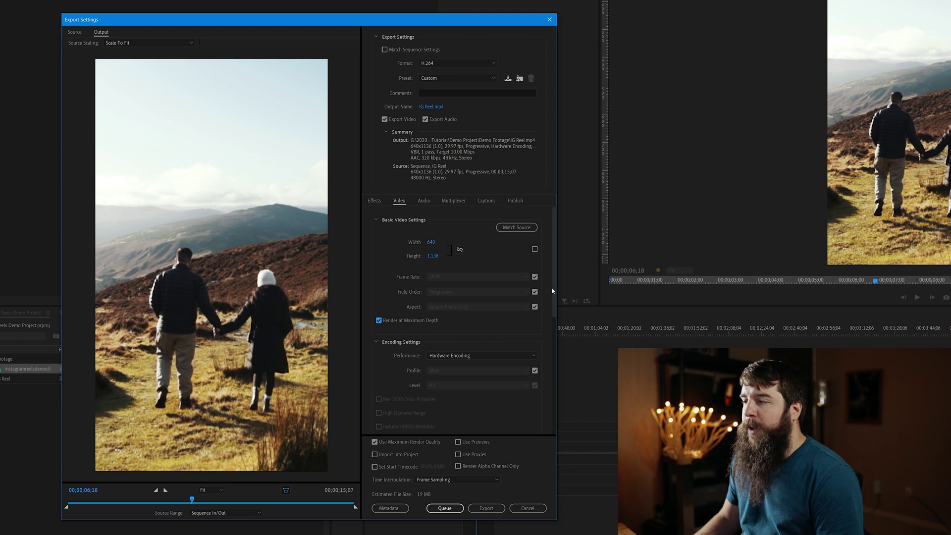
Keep hardware encoding for Performance and bring the Bitrate Settings into view
{"action": "scroll", "coordinate": [552, 291], "scroll_direction": "down", "scroll_amount": 3}
{"action": "left_click", "coordinate": [526, 274]}
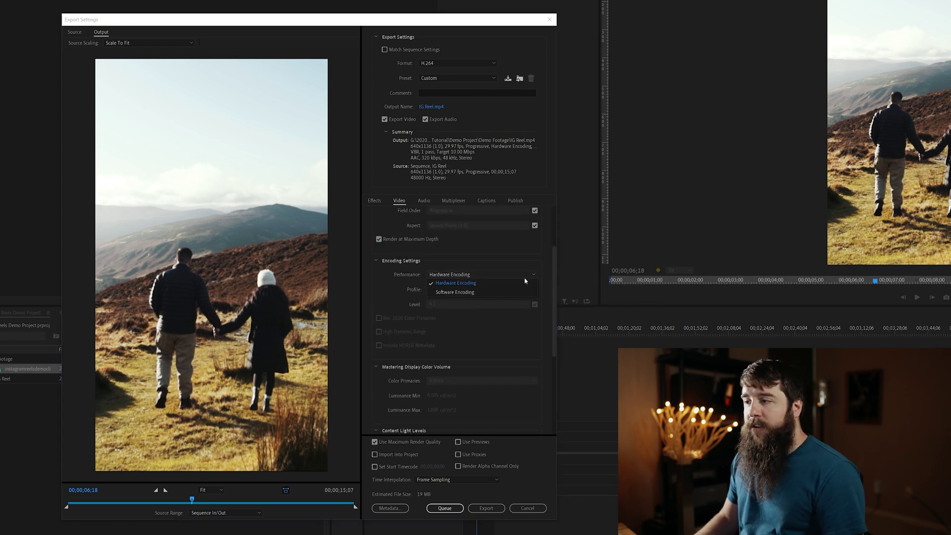
{"action": "left_click", "coordinate": [525, 279]}
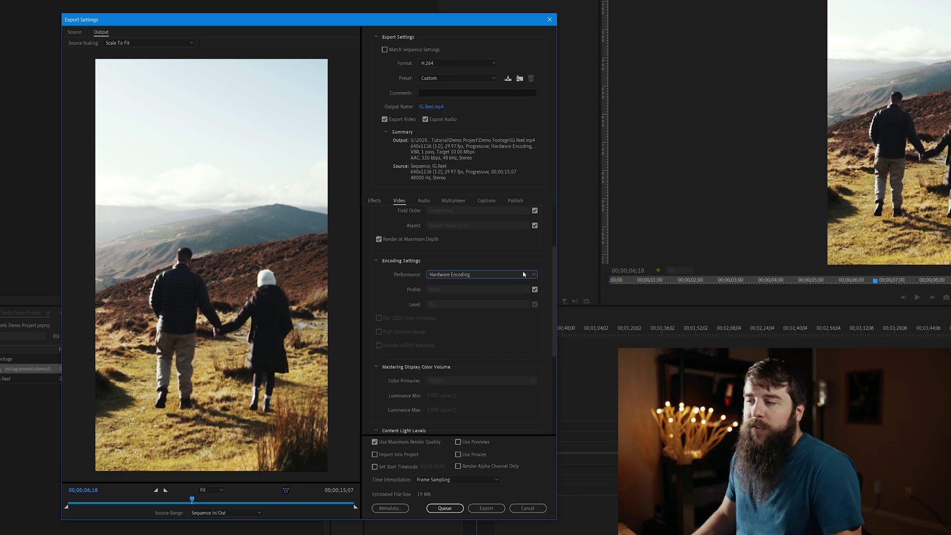
{"action": "left_click", "coordinate": [524, 274]}
{"action": "left_click", "coordinate": [526, 279]}
{"action": "scroll", "coordinate": [559, 297], "scroll_direction": "down", "scroll_amount": 3}
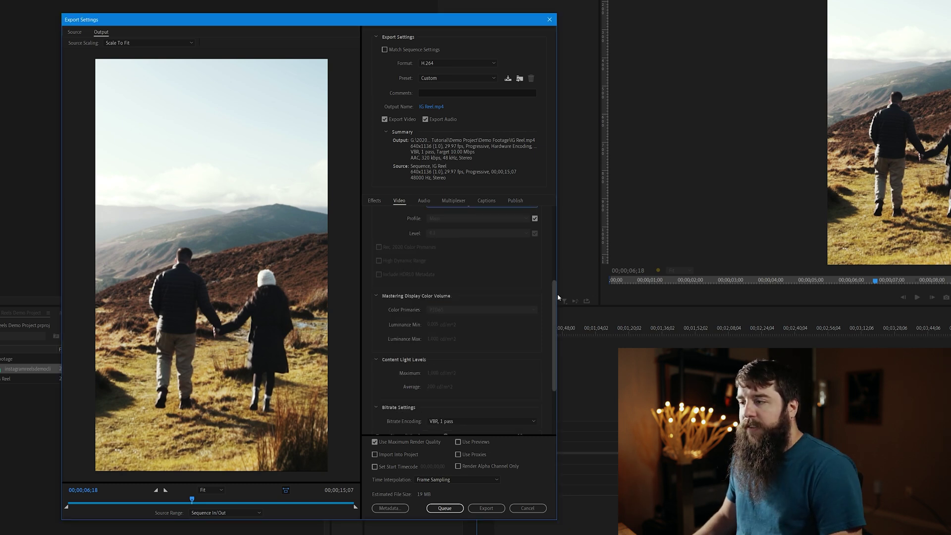
{"action": "scroll", "coordinate": [559, 298], "scroll_direction": "down", "scroll_amount": 4}
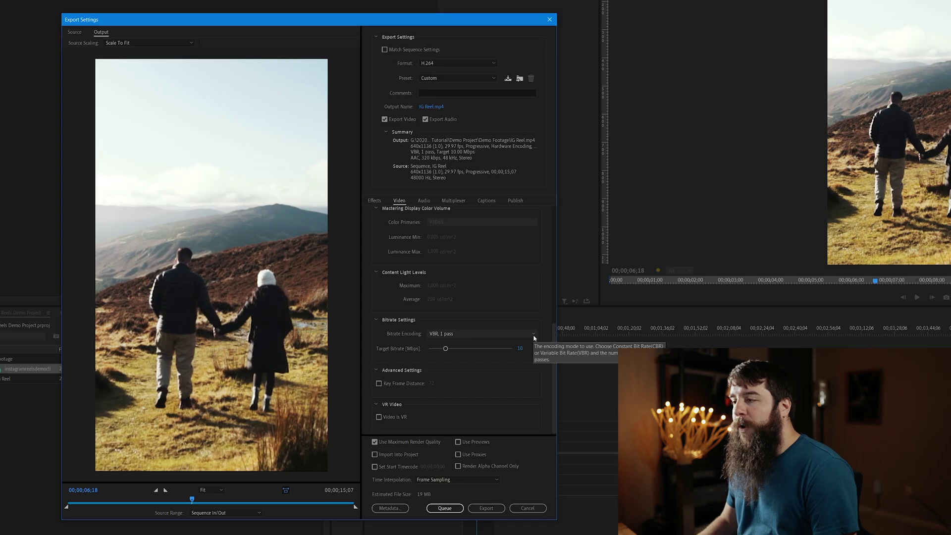
Set Bitrate Encoding to VBR, 2 pass
{"action": "left_click", "coordinate": [534, 335]}
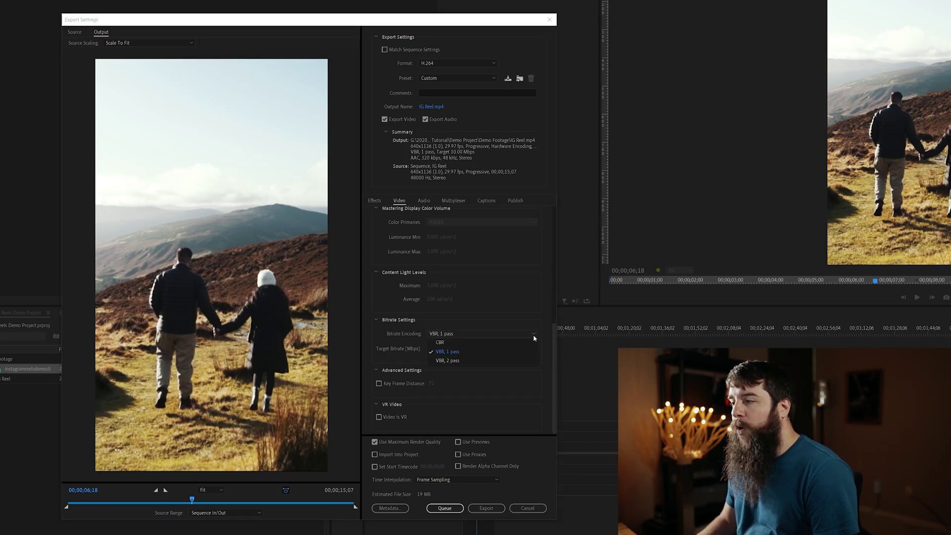
{"action": "left_click", "coordinate": [523, 361]}
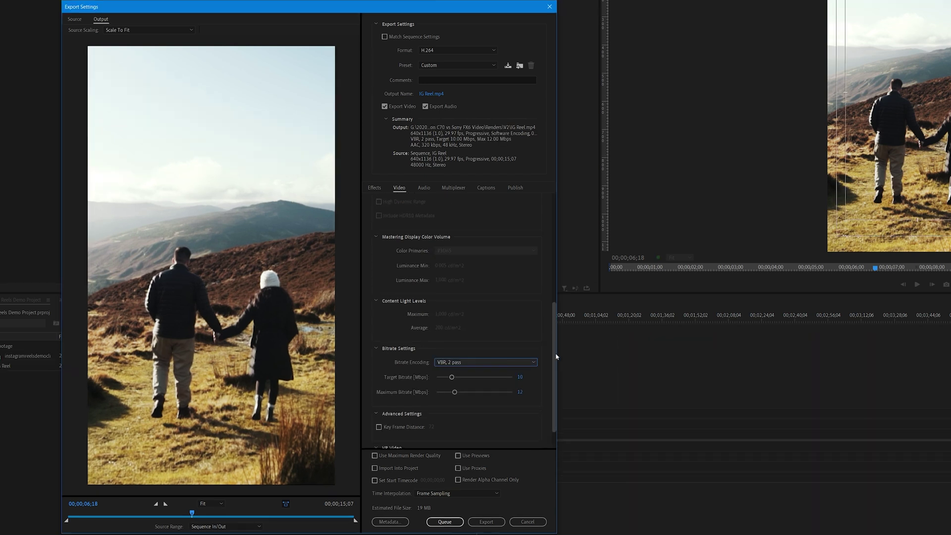
{"action": "scroll", "coordinate": [536, 380], "scroll_direction": "down", "scroll_amount": 2}
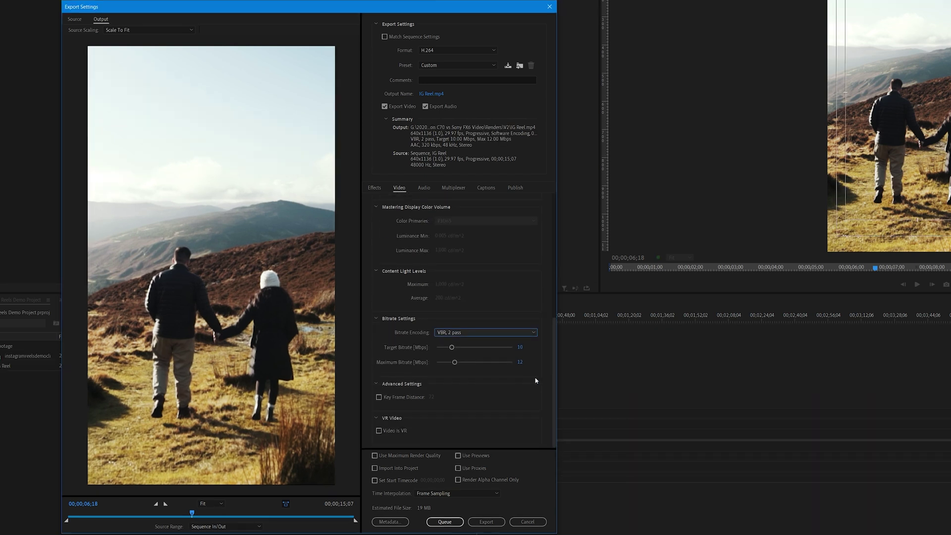
Lower the bitrates to 3 Mbps target and 4 Mbps maximum, and enable Use Maximum Render Quality
{"action": "left_click", "coordinate": [521, 348]}
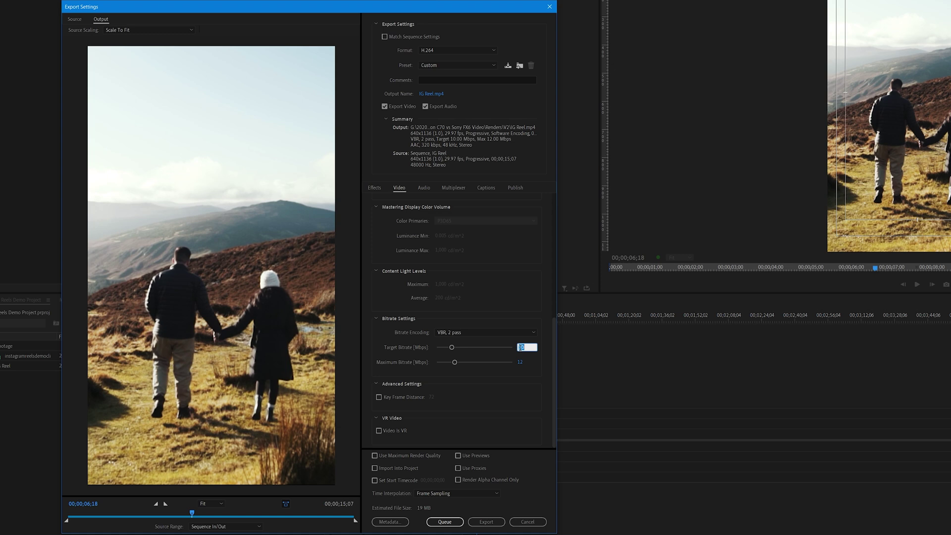
{"action": "key", "text": "Return"}
{"action": "left_click", "coordinate": [522, 364]}
{"action": "type", "text": "3"}
{"action": "key", "text": "Return"}
{"action": "left_click", "coordinate": [376, 457]}
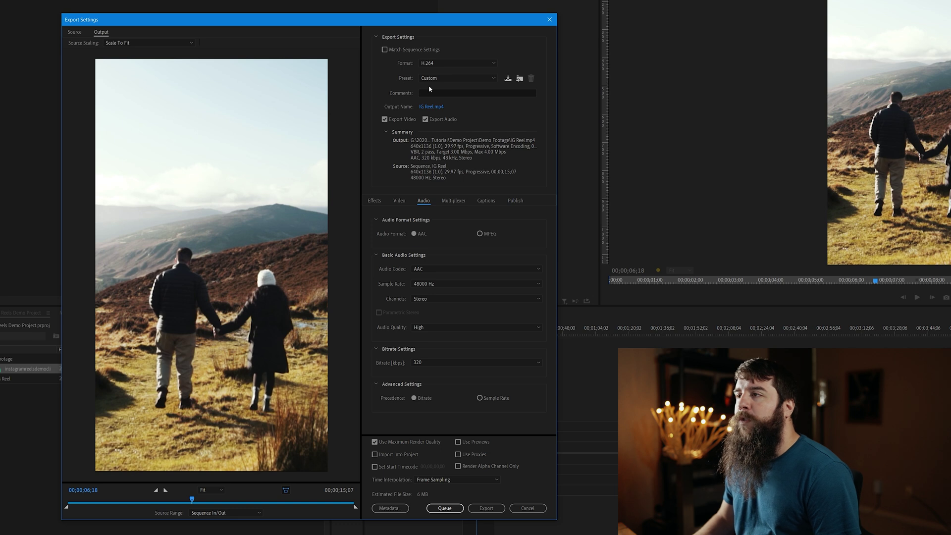
{"action": "left_click", "coordinate": [509, 80]}
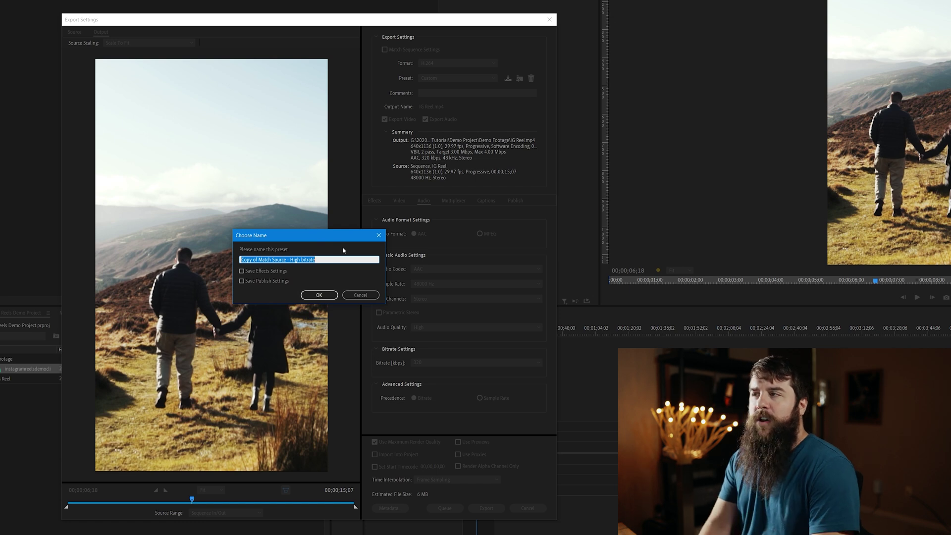
Save the export settings as preset 'IG Reels 640x1136 29.97fps' followed by the creator's handle
{"action": "type", "text": "IG Reels 6"}
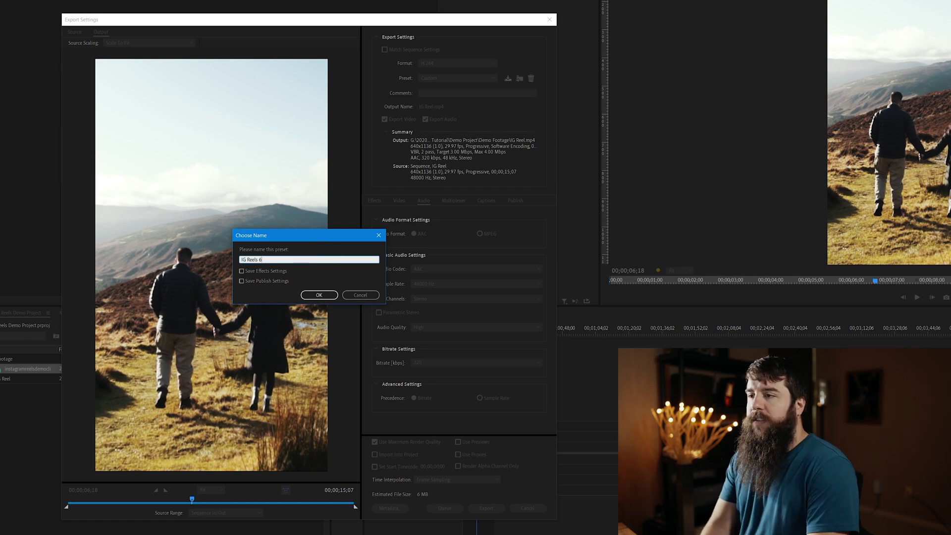
{"action": "type", "text": "40x1136"}
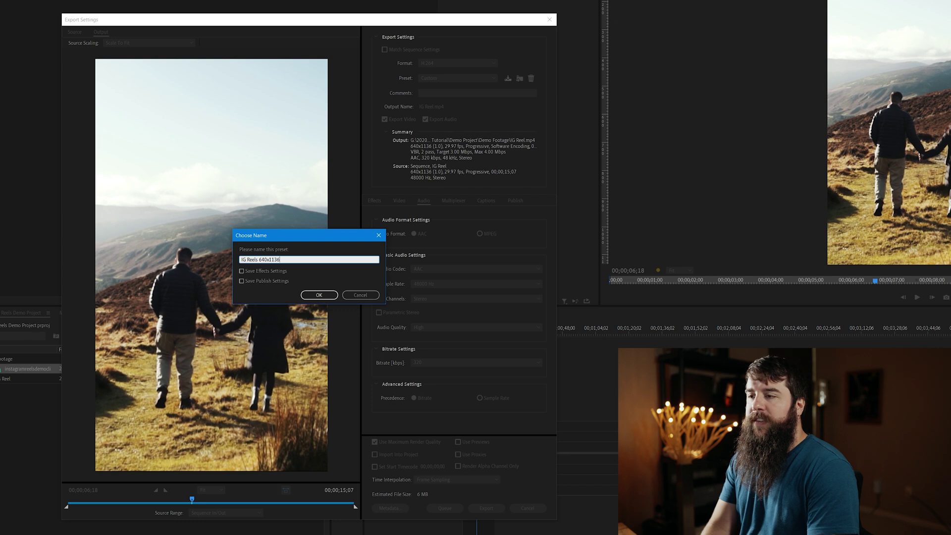
{"action": "type", "text": " 29.97fps"}
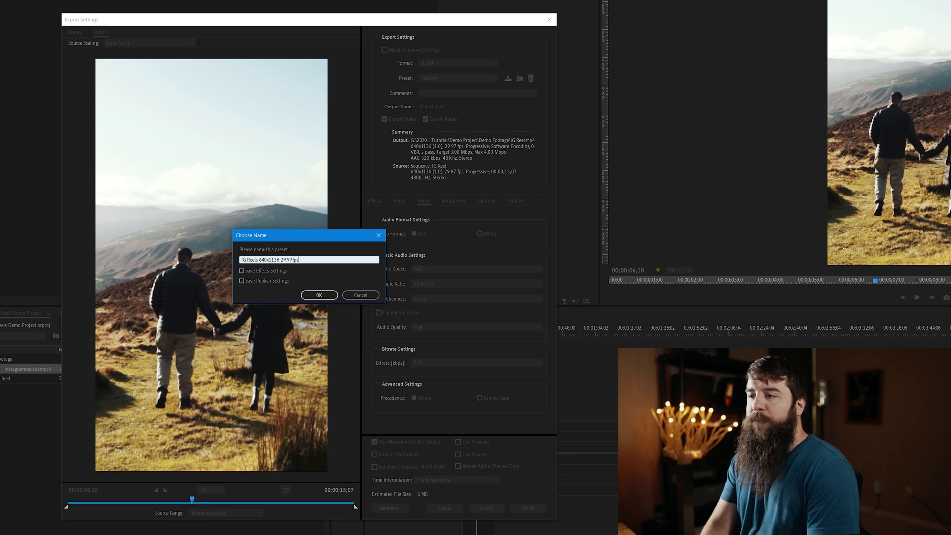
{"action": "type", "text": " - whoismatt"}
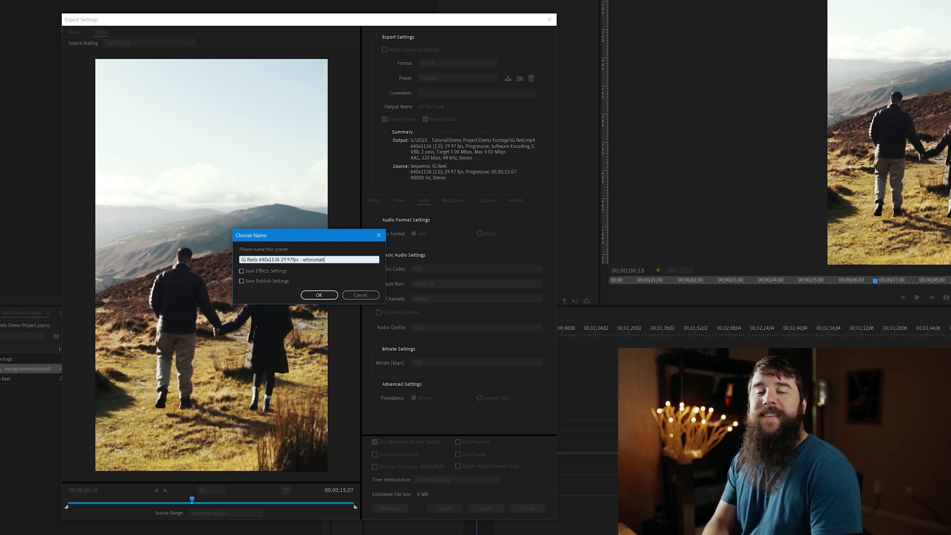
{"action": "left_click", "coordinate": [330, 295]}
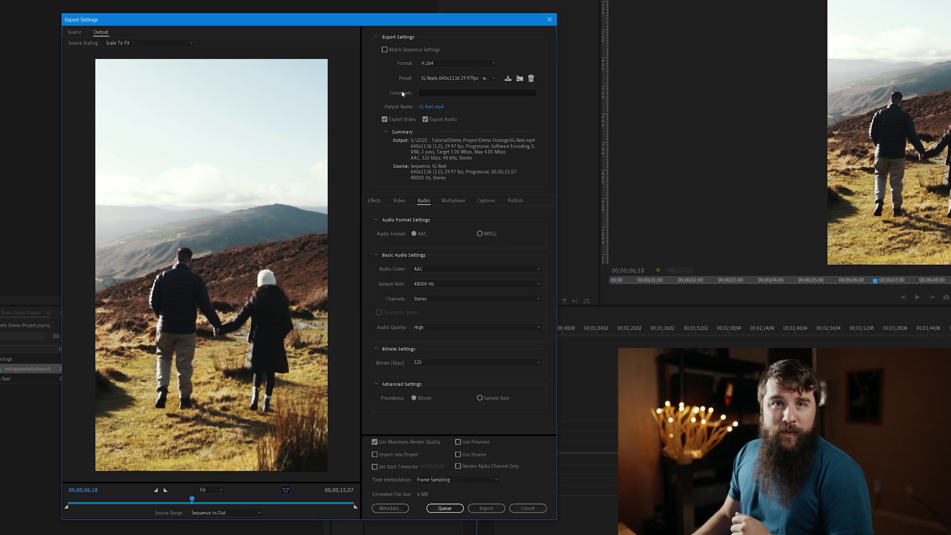
{"action": "left_click", "coordinate": [493, 79]}
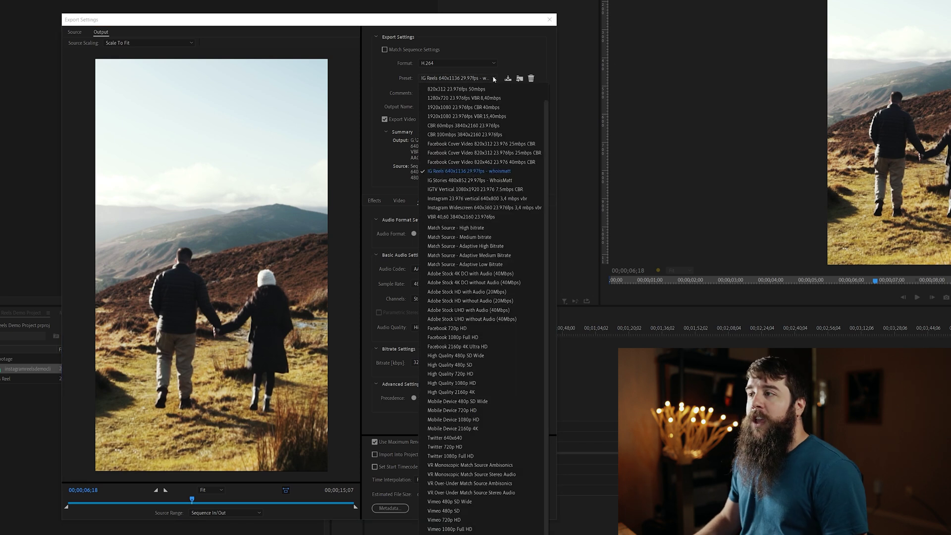
Apply the IG Reels 640x1136 29.97fps preset and send the export to the render queue
{"action": "left_click", "coordinate": [468, 172]}
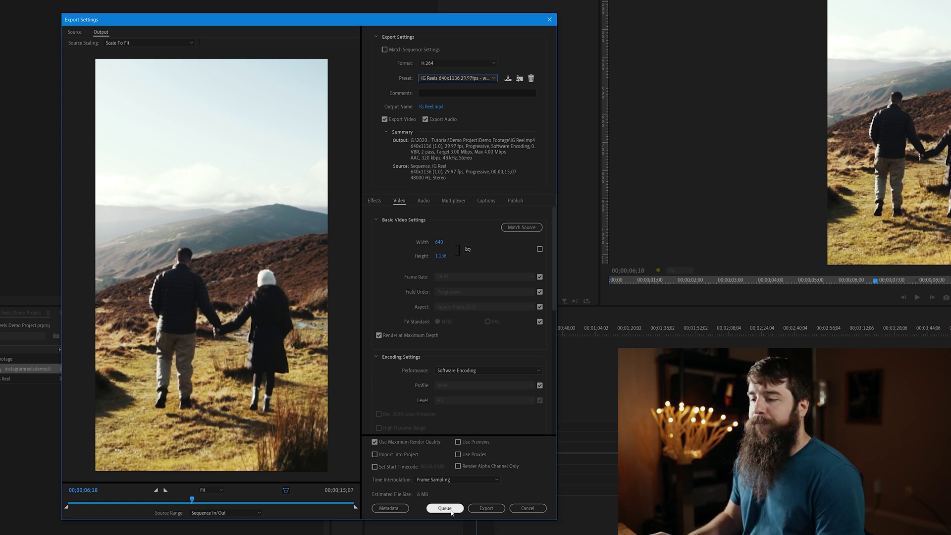
{"action": "left_click", "coordinate": [445, 508]}
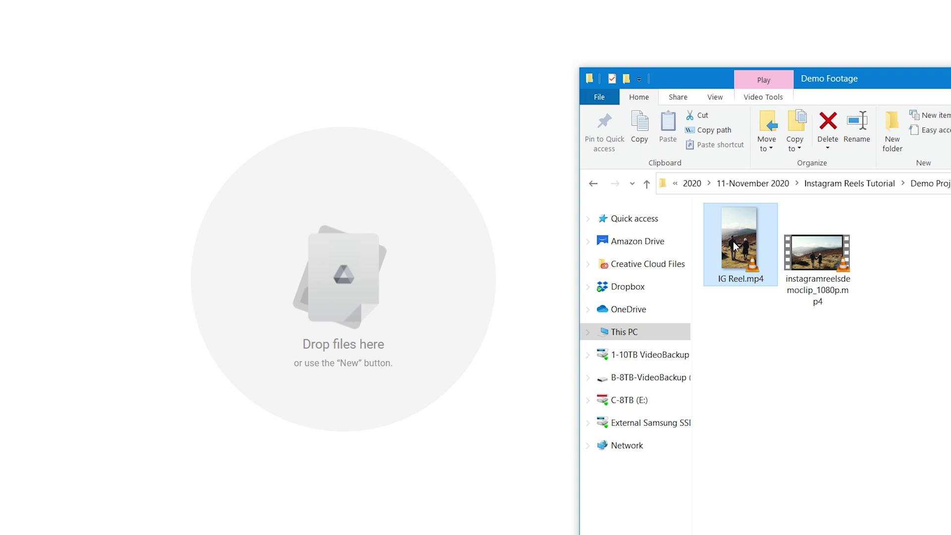
Upload IG Reel.mp4 into Google Drive and bring up its actions menu
{"action": "left_click_drag", "start_coordinate": [733, 241], "coordinate": [246, 121]}
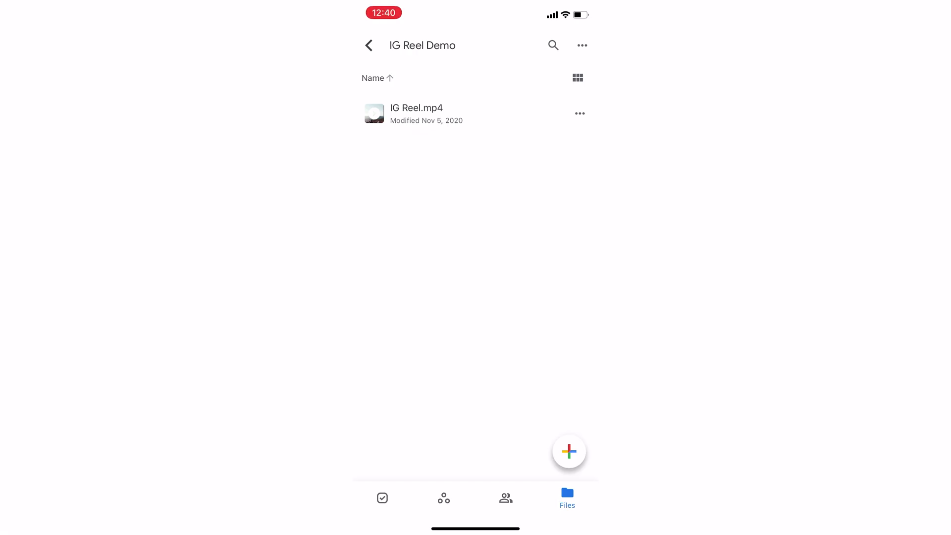
{"action": "left_click", "coordinate": [579, 113]}
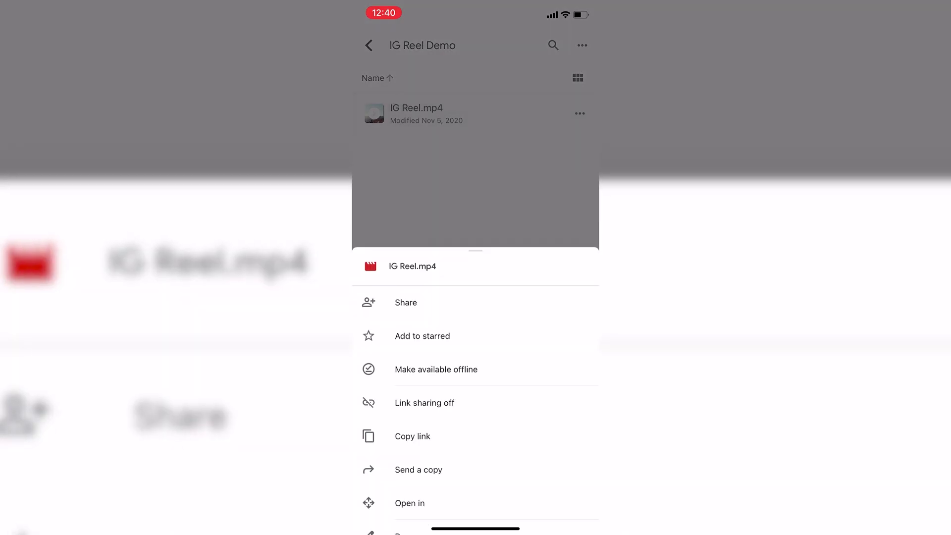